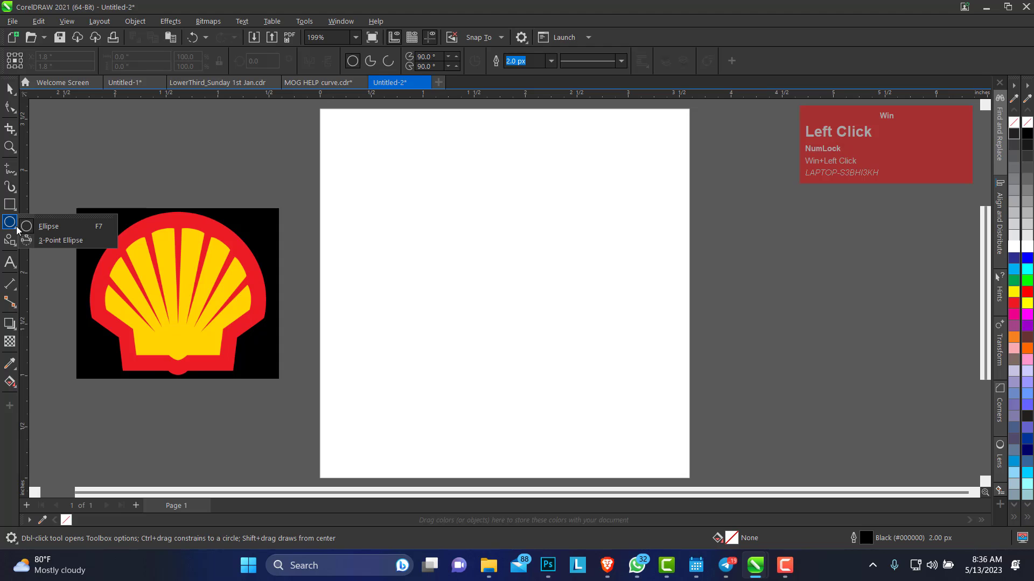
# Step: Draw a circle about 1.83 inches in diameter on the page with the Ellipse tool
pyautogui.click(51, 225)
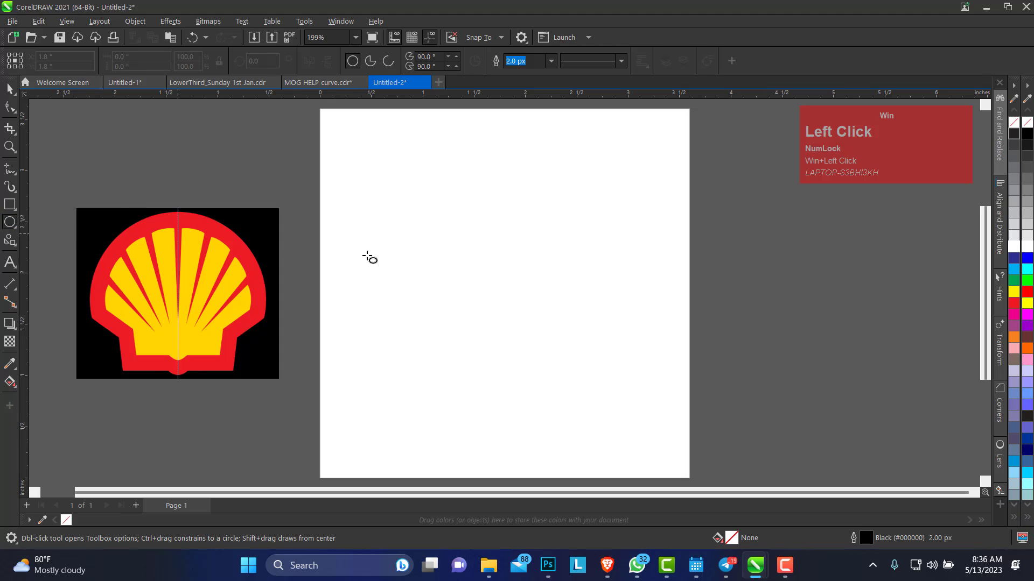
pyautogui.click(17, 228)
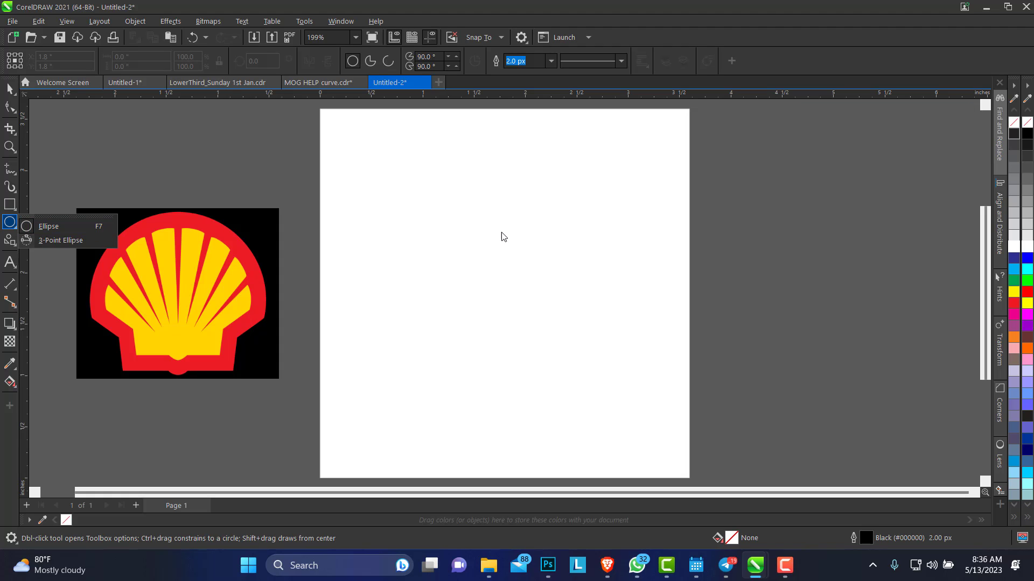
pyautogui.click(49, 226)
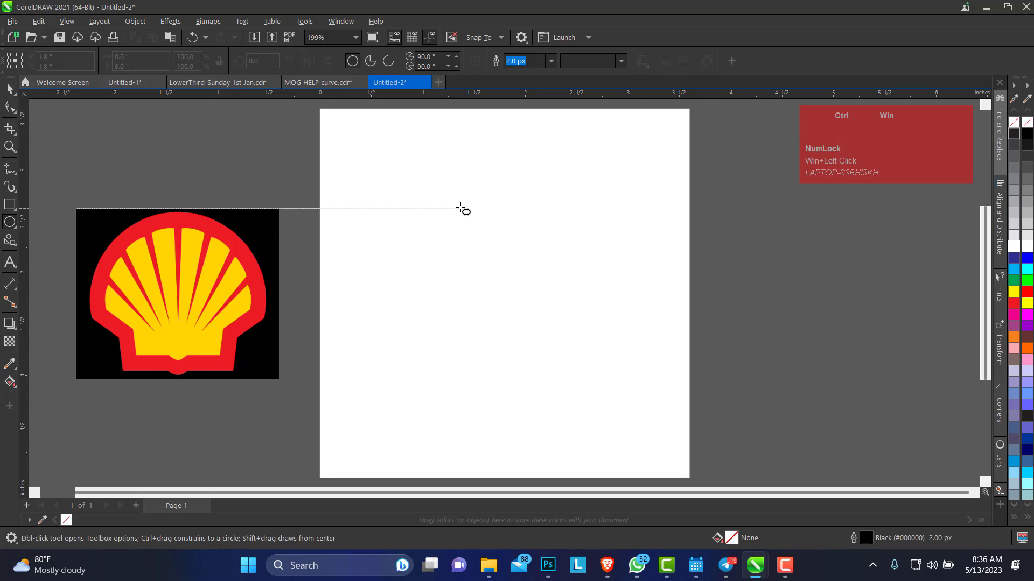
pyautogui.moveTo(446, 208); pyautogui.dragTo(633, 396)
pyautogui.press('space')
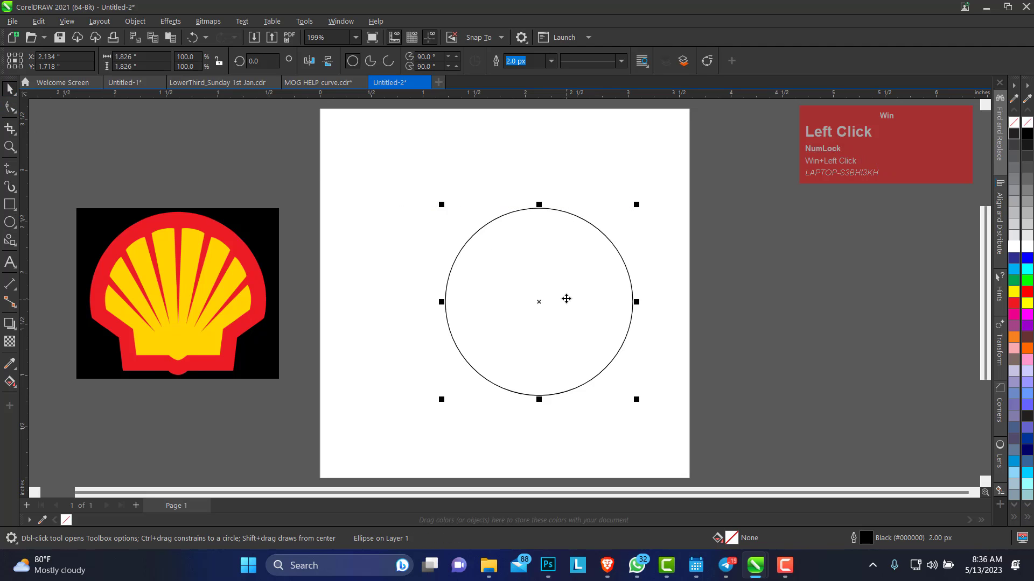
# Step: Enlarge the circle to about 2.01 inches and move it to the horizontal middle of the page, slightly above the page's center
pyautogui.moveTo(565, 298); pyautogui.dragTo(537, 274)
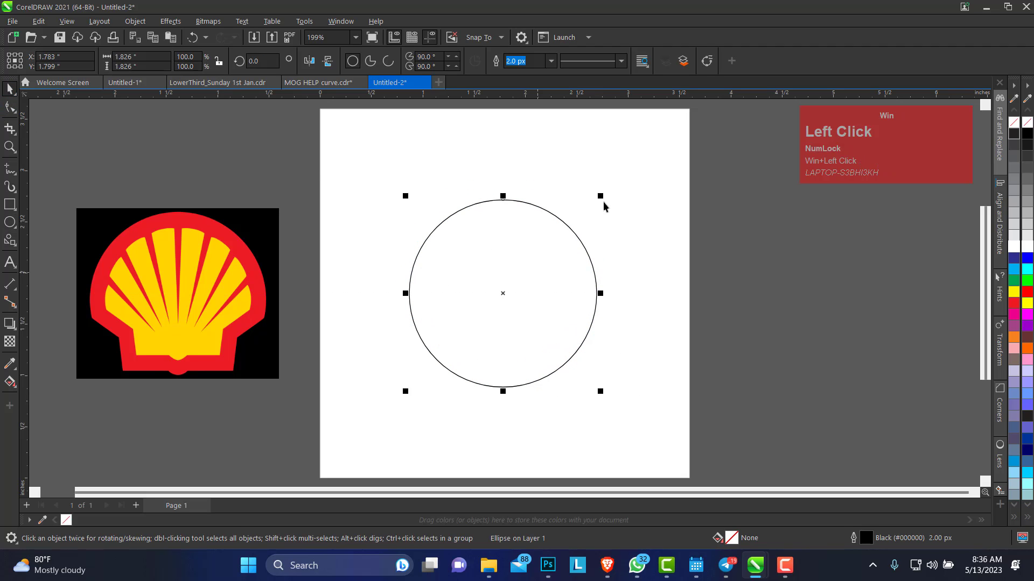
pyautogui.moveTo(603, 204); pyautogui.dragTo(611, 193)
pyautogui.moveTo(556, 280); pyautogui.dragTo(538, 261)
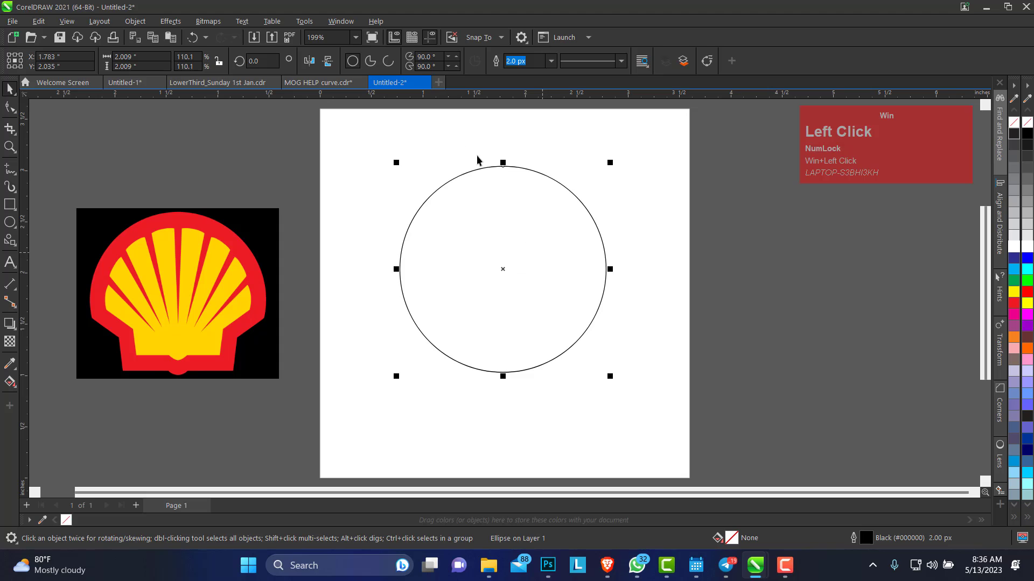
# Step: Place two horizontal guidelines across the circle's lower half, at about 1.707 and 1.335 inches
pyautogui.moveTo(462, 97); pyautogui.dragTo(483, 308)
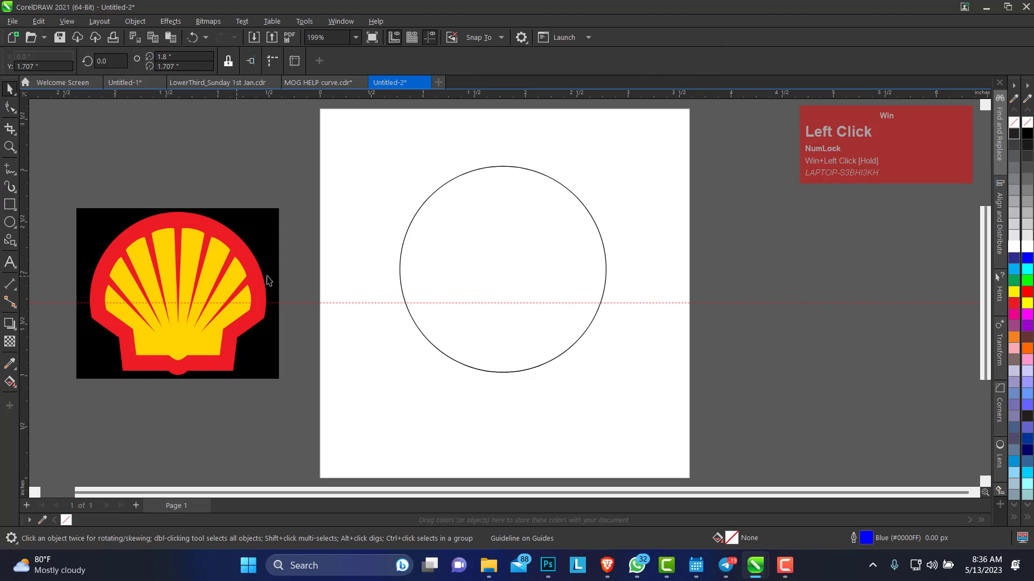
pyautogui.moveTo(380, 96); pyautogui.dragTo(398, 345)
pyautogui.moveTo(399, 346); pyautogui.dragTo(399, 345)
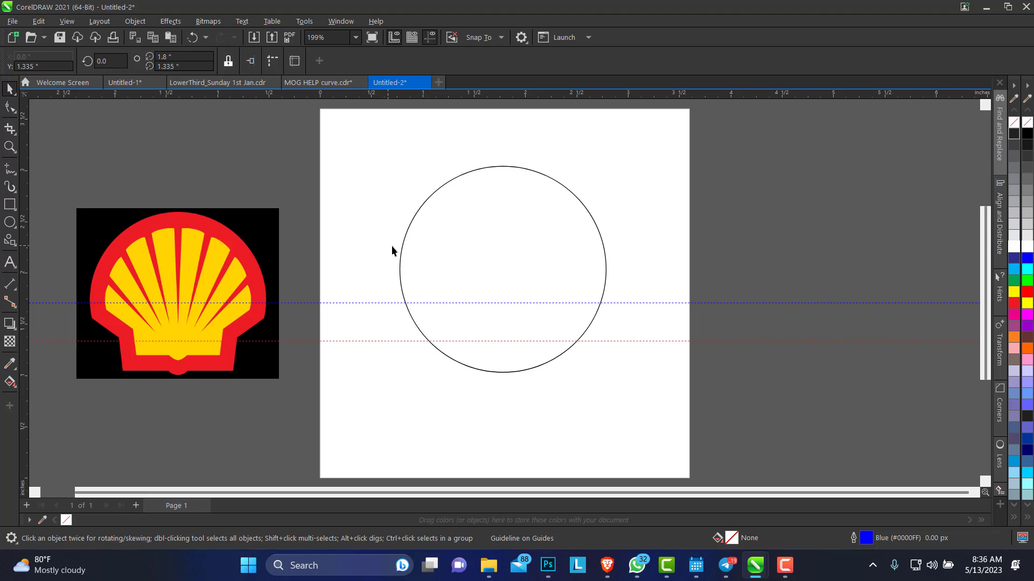
# Step: Draw a rectangle about 1.23 by 0.38 inches inside the circle, spanning the gap between the two guidelines
pyautogui.click(10, 208)
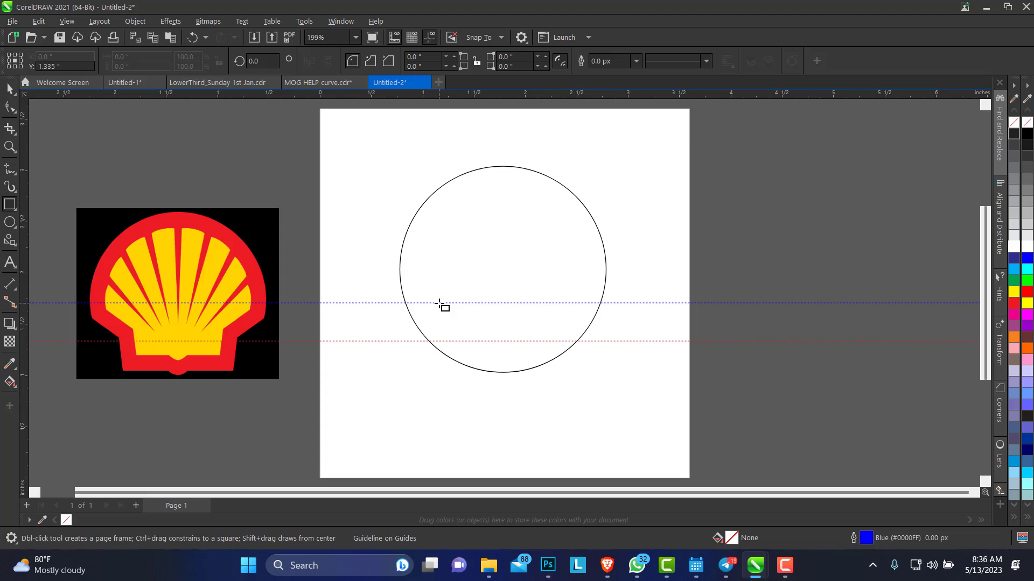
pyautogui.moveTo(439, 303); pyautogui.dragTo(566, 342)
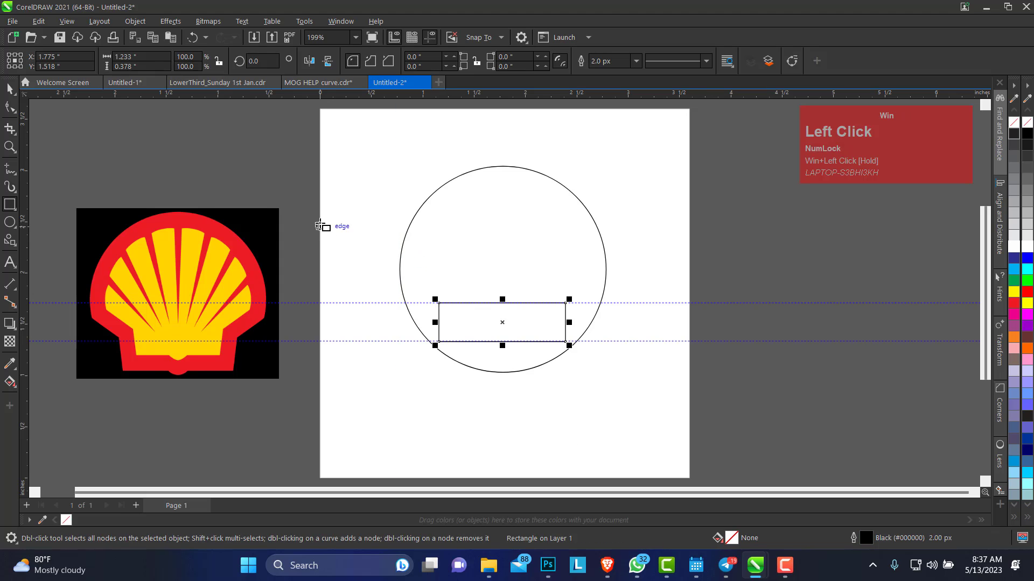
pyautogui.click(10, 88)
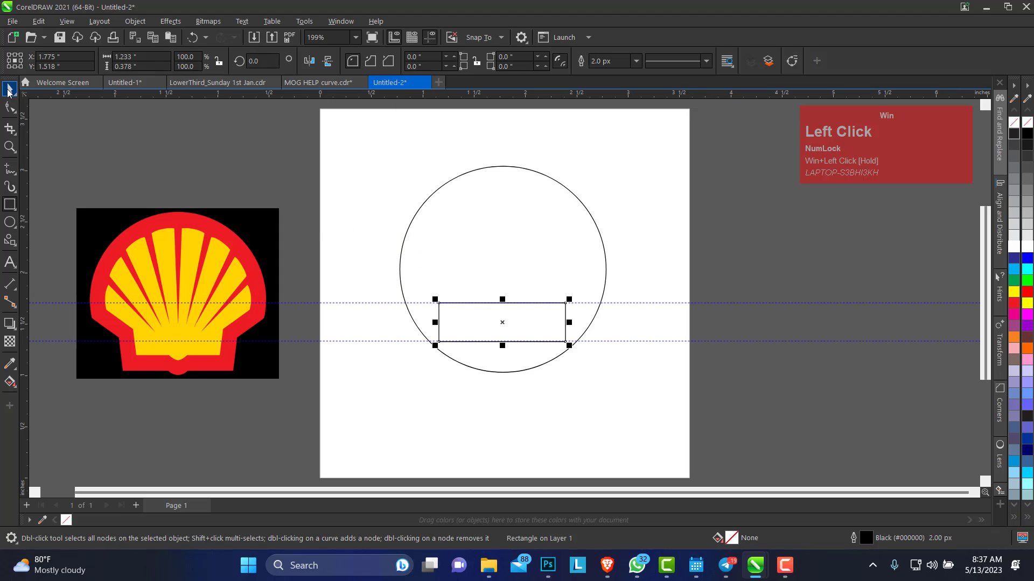
# Step: Align the rectangle's center horizontally with the circle's center
pyautogui.keyDown('shift'); pyautogui.click(513, 272); pyautogui.keyUp('shift')
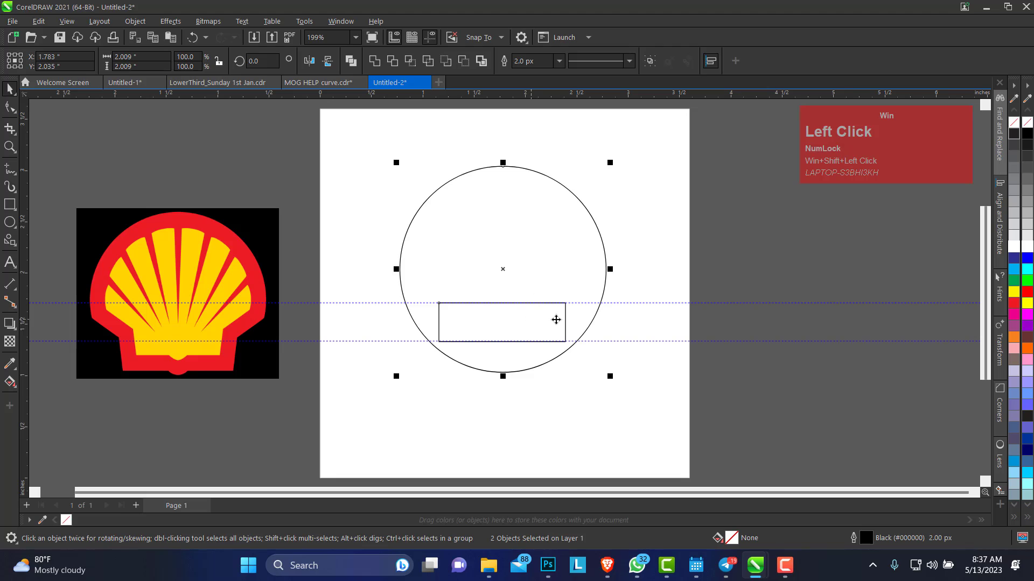
pyautogui.click(630, 313)
pyautogui.click(508, 322)
pyautogui.keyDown('shift'); pyautogui.click(538, 265); pyautogui.keyUp('shift')
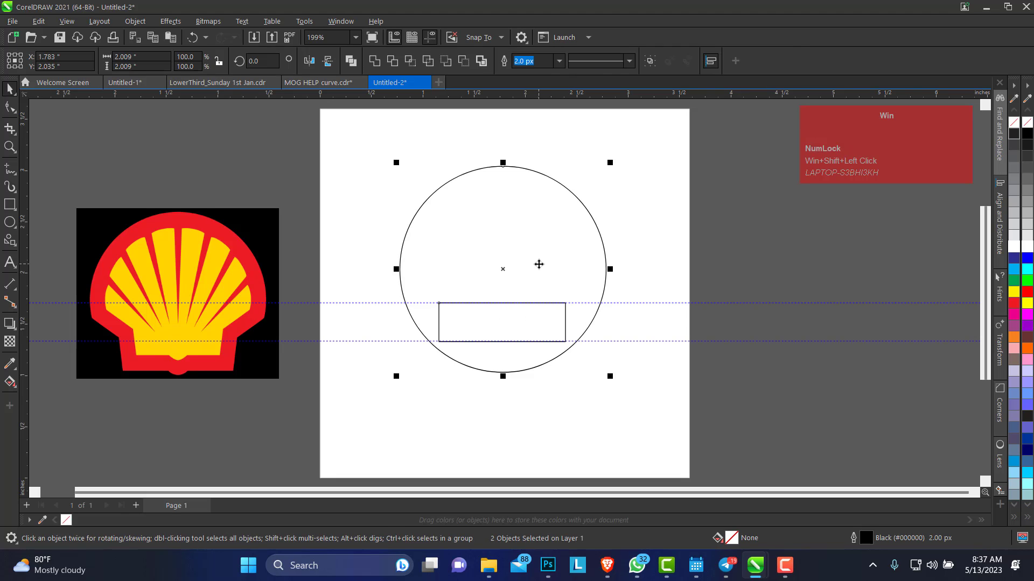
pyautogui.press('c')
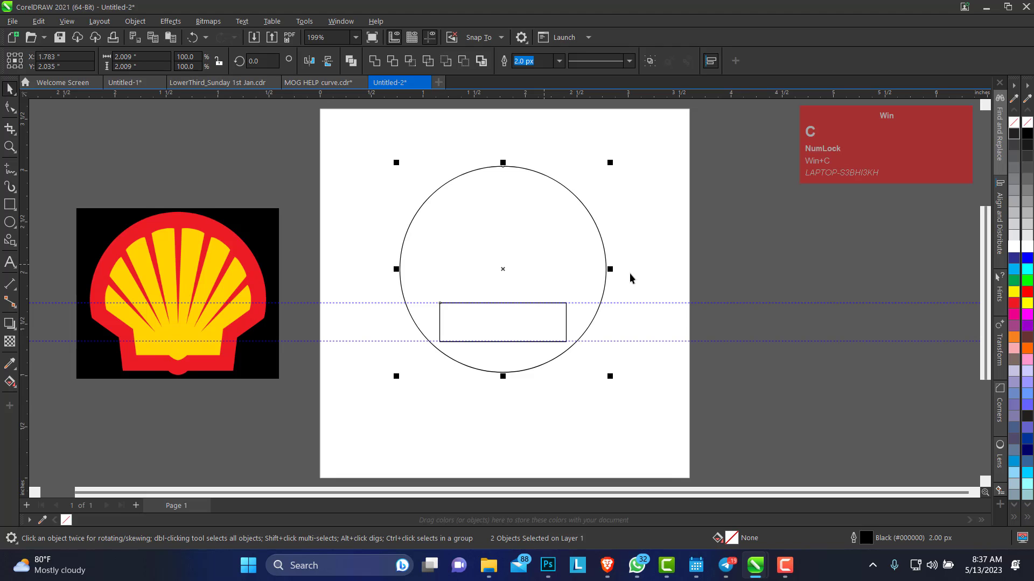
pyautogui.click(636, 238)
# Step: Draw straight Freehand lines joining the circle's left and right edges to the rectangle's two upper corners
pyautogui.click(532, 310)
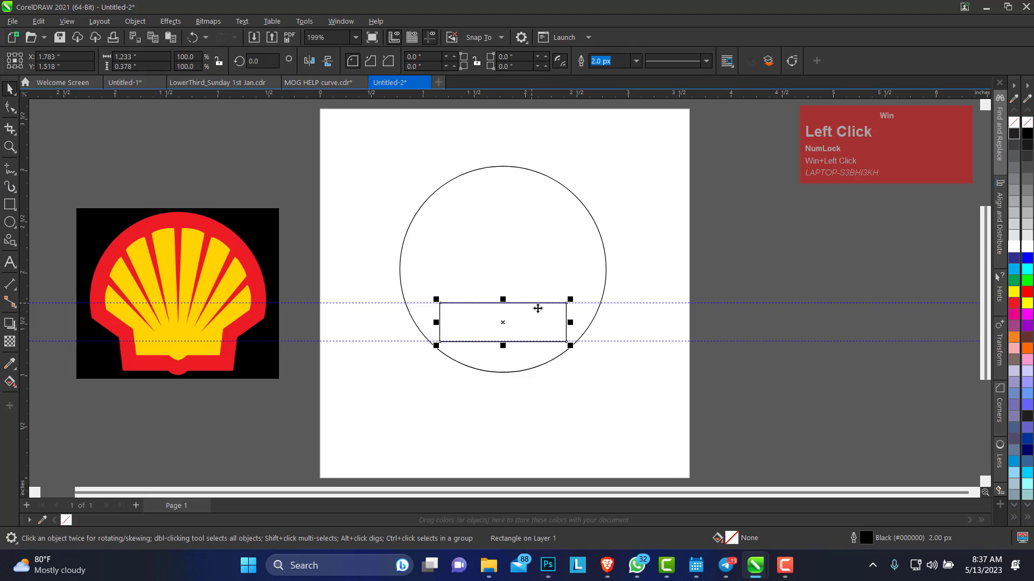
pyautogui.click(10, 169)
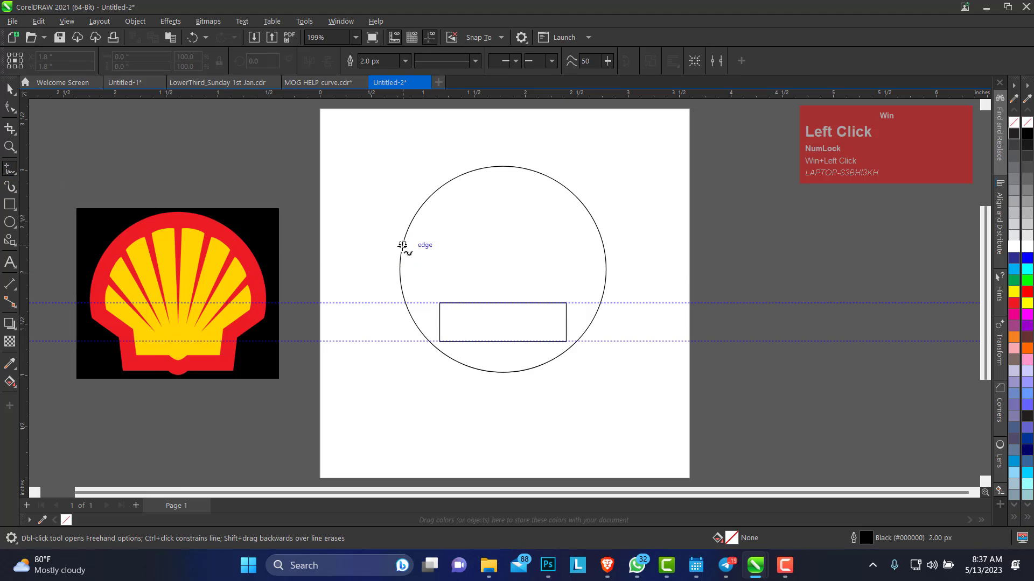
pyautogui.click(399, 256)
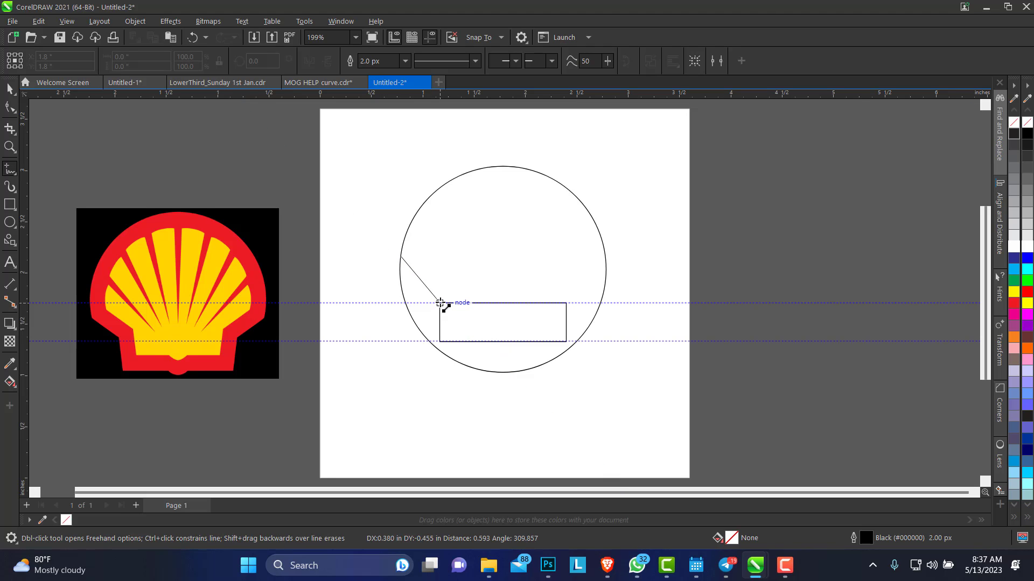
pyautogui.click(441, 303)
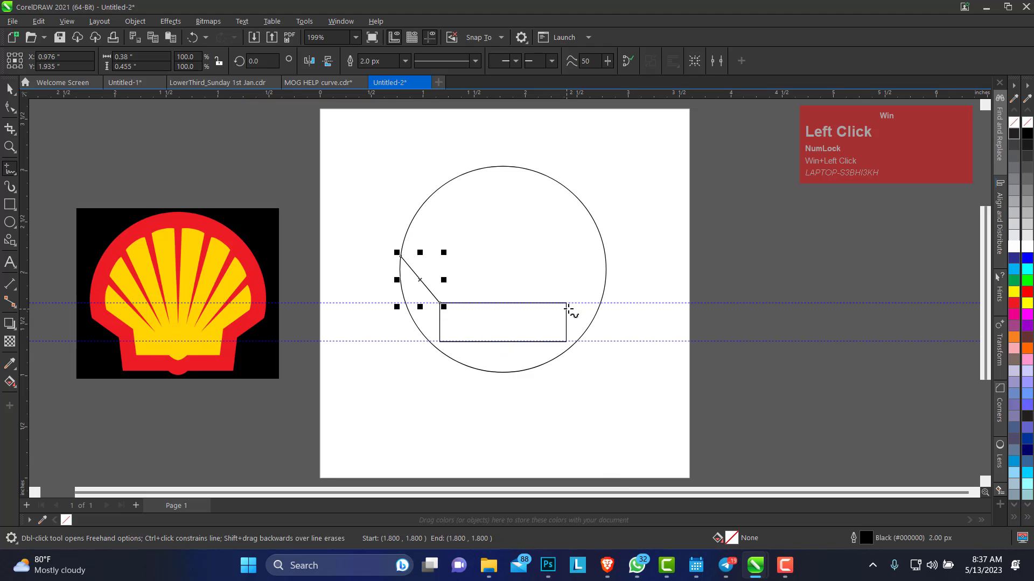
pyautogui.click(566, 303)
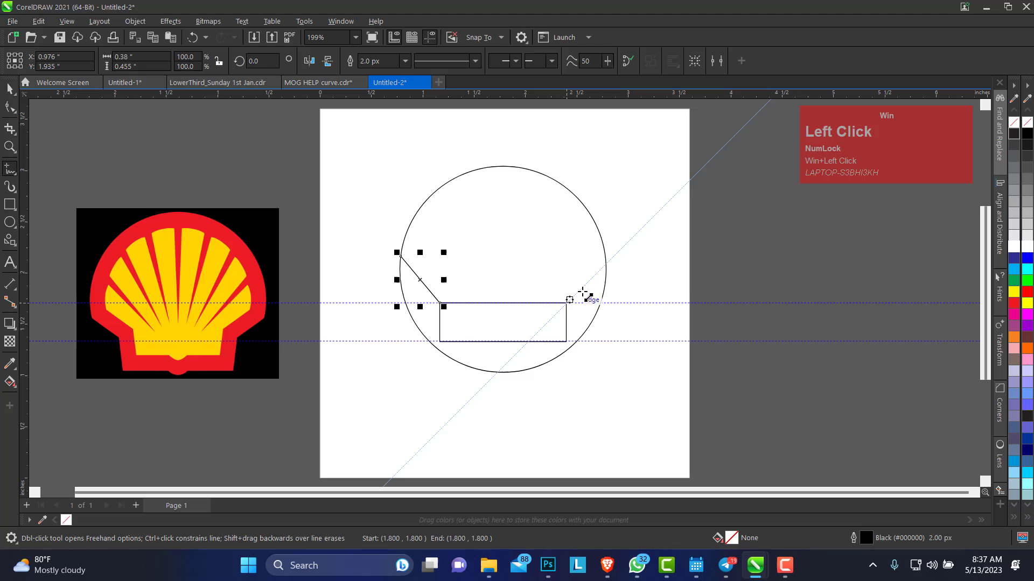
pyautogui.click(604, 251)
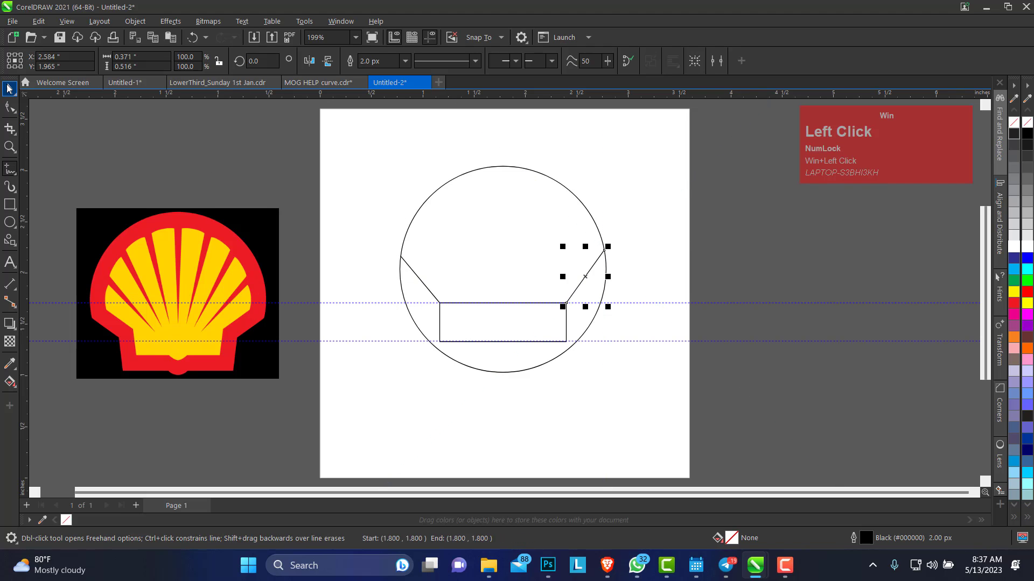
pyautogui.press('space')
# Step: Add a horizontal guideline at the left slanted line's upper end and move the right slanted line so its upper end meets that guideline
pyautogui.moveTo(444, 96); pyautogui.dragTo(420, 260)
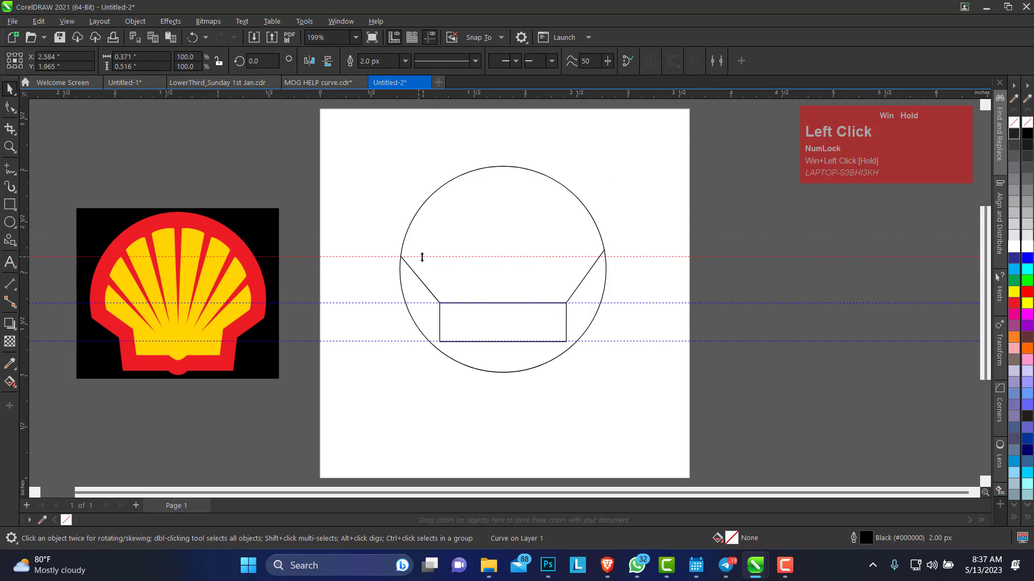
pyautogui.click(604, 251)
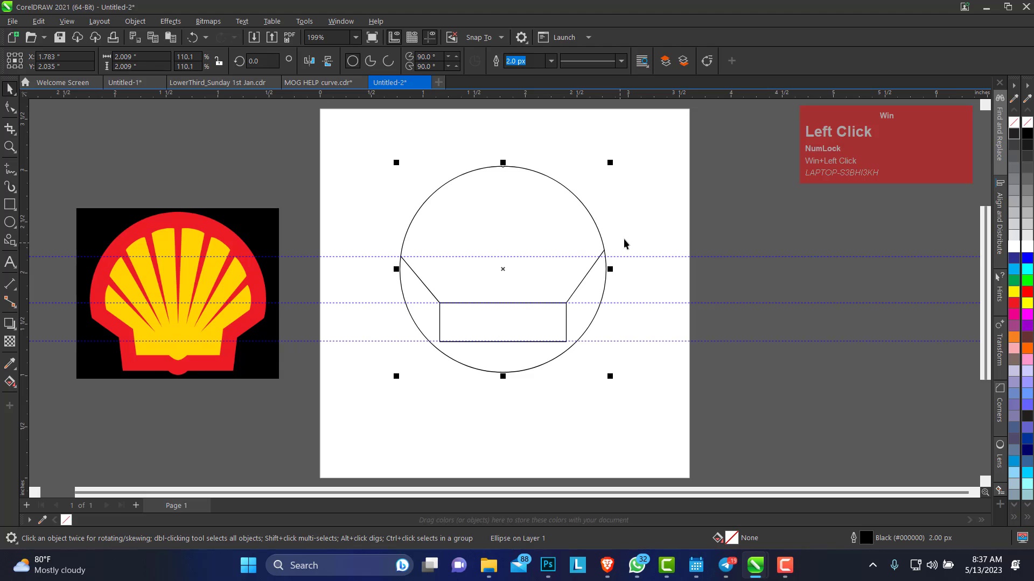
pyautogui.click(606, 254)
pyautogui.click(605, 253)
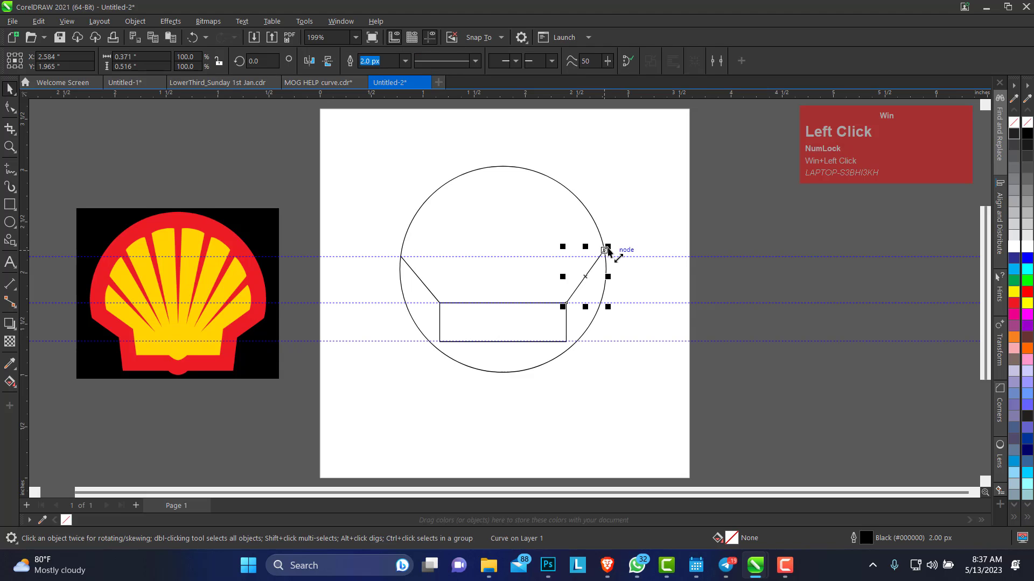
pyautogui.moveTo(604, 250); pyautogui.dragTo(606, 259)
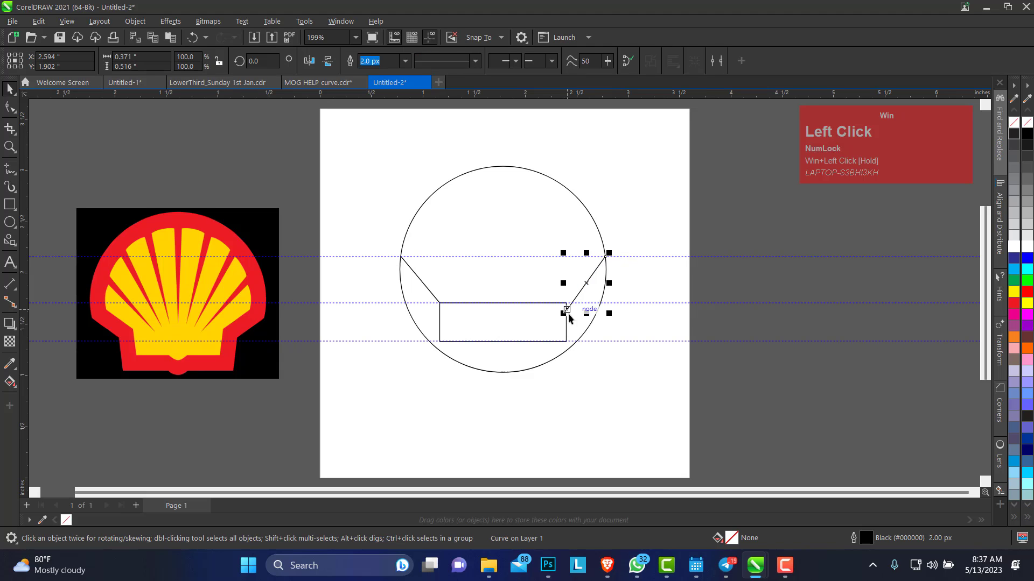
# Step: Move the right slanted line's lower node up to the rectangle's upper right corner
pyautogui.click(10, 108)
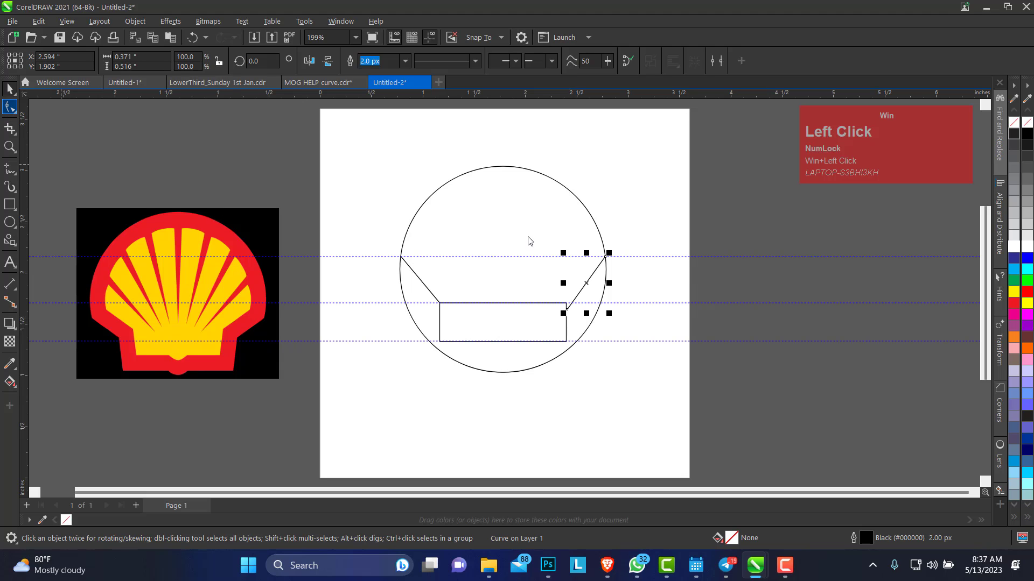
pyautogui.moveTo(564, 311); pyautogui.dragTo(564, 305)
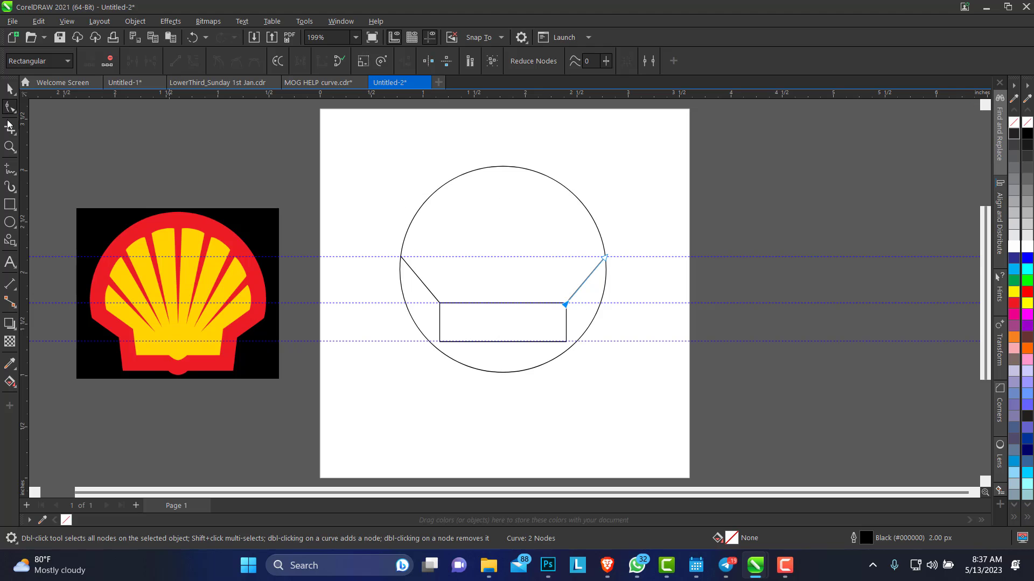
pyautogui.click(9, 89)
pyautogui.click(622, 215)
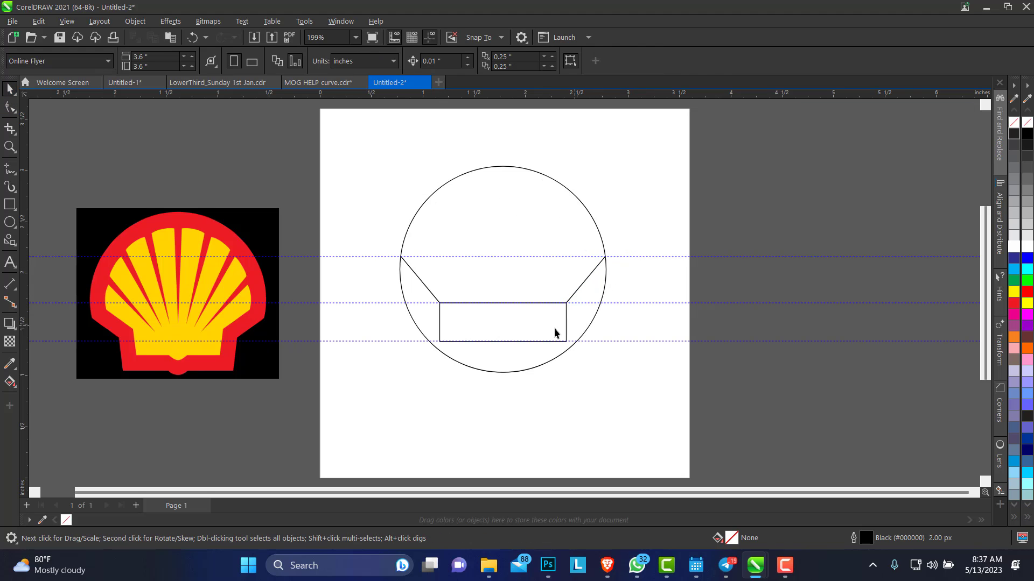
# Step: Make a scaled-down copy of the circle, about 0.196 by 0.177 inches, and place it at the middle of the rectangle's bottom edge
pyautogui.click(533, 214)
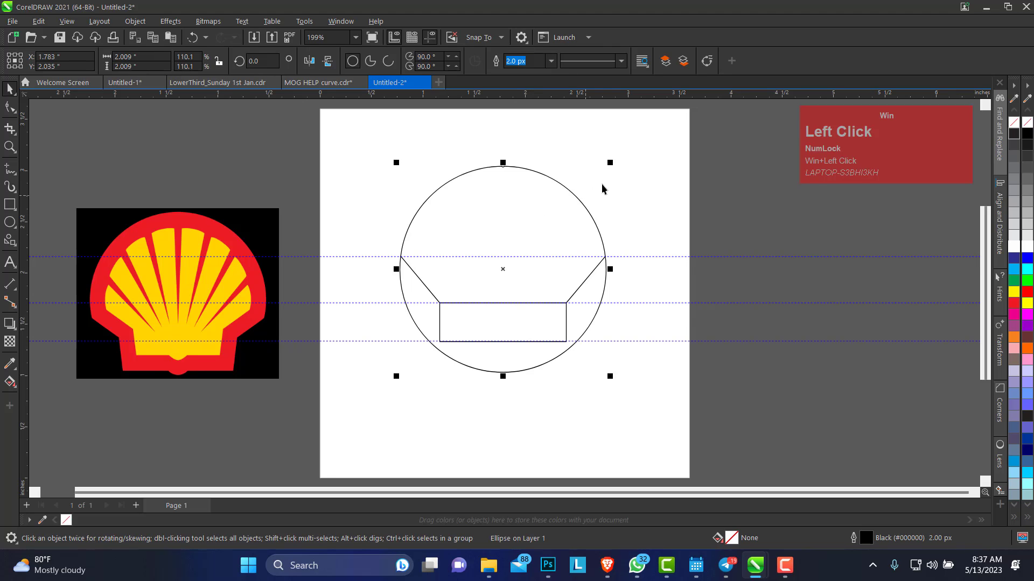
pyautogui.moveTo(612, 164); pyautogui.dragTo(544, 238)
pyautogui.keyDown('shift'); pyautogui.rightClick(544, 237); pyautogui.keyUp('shift')
pyautogui.moveTo(505, 270); pyautogui.dragTo(504, 347)
pyautogui.click(505, 343)
pyautogui.click(505, 333)
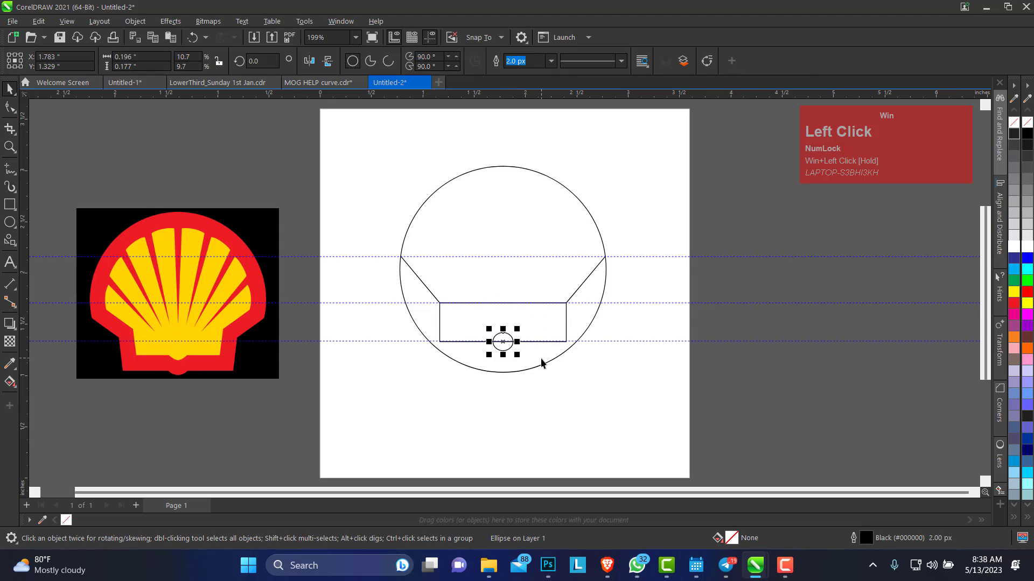
# Step: Align the small ellipse's center horizontally with the rectangle, then clear the selection
pyautogui.keyDown('shift'); pyautogui.click(548, 315); pyautogui.keyUp('shift')
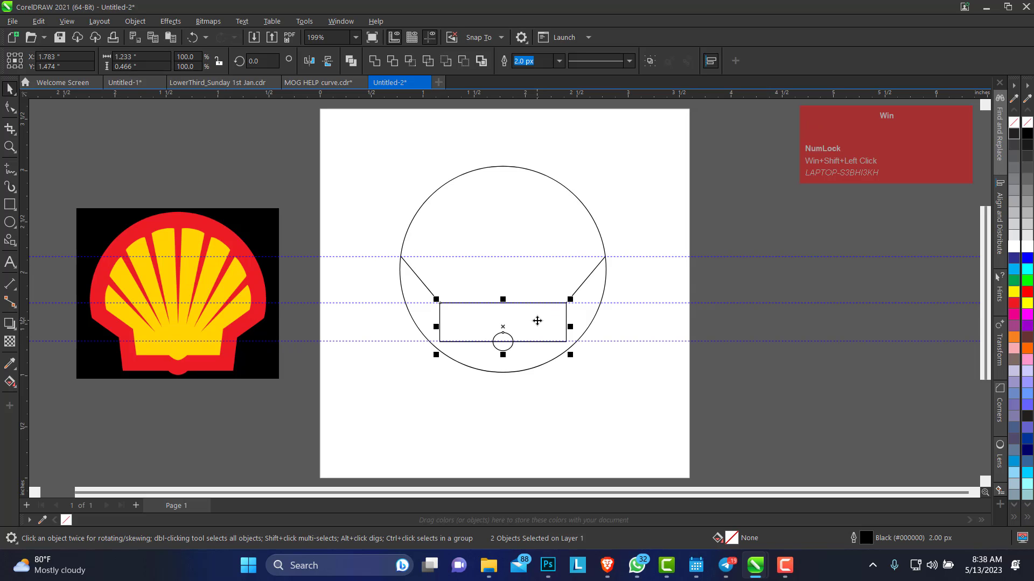
pyautogui.press('super+c')
pyautogui.click(622, 315)
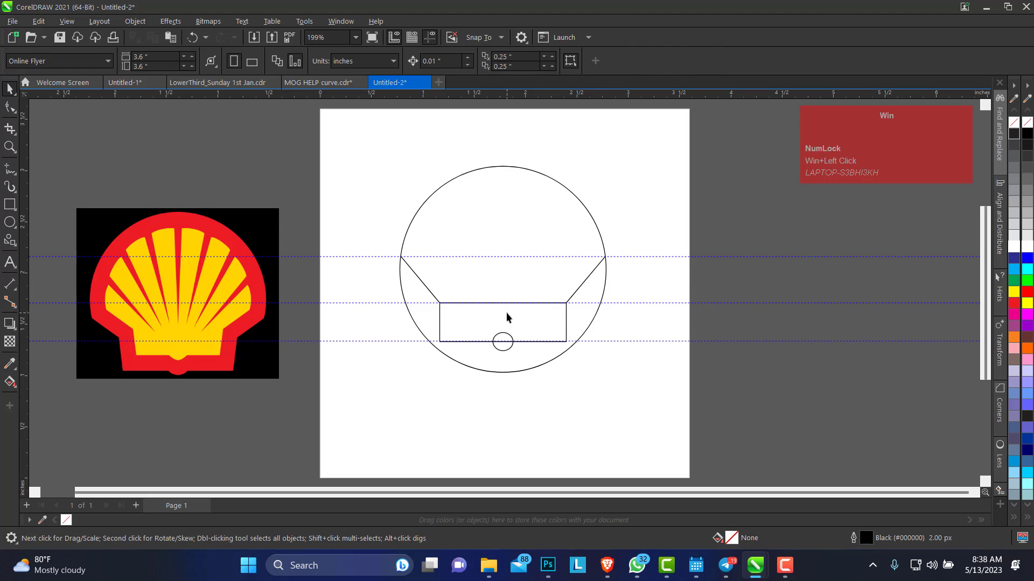
pyautogui.click(374, 155)
# Step: Smart Fill the shell outline in cyan: the upper shell region, the rectangle and both halves of the small ellipse
pyautogui.click(14, 386)
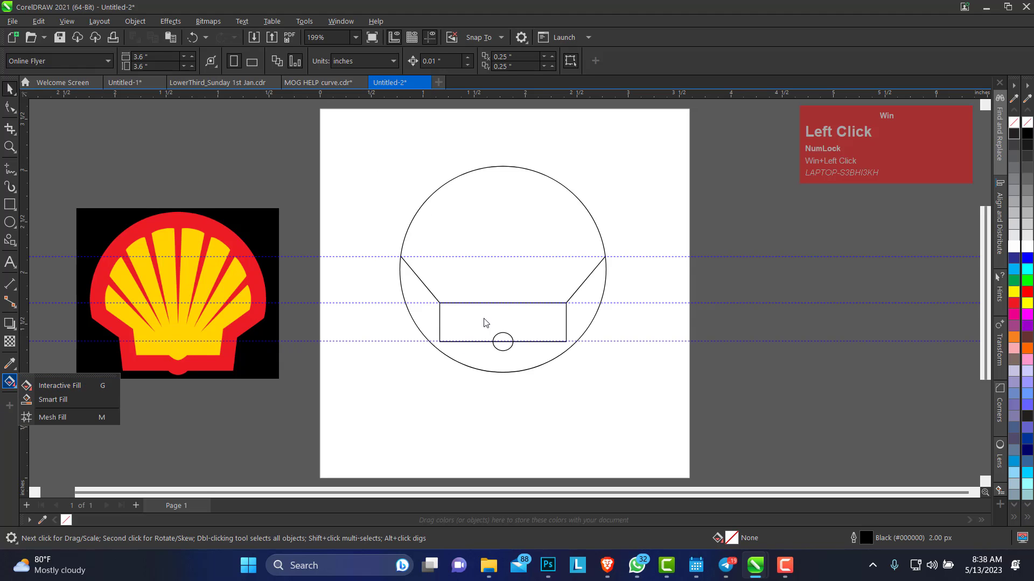
pyautogui.click(56, 401)
pyautogui.click(506, 229)
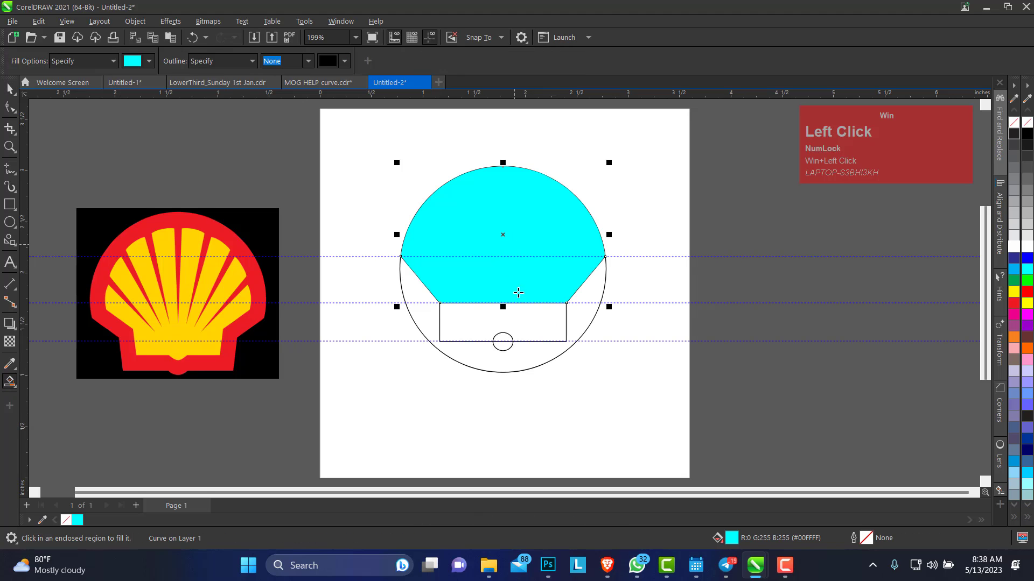
pyautogui.click(487, 317)
pyautogui.click(503, 337)
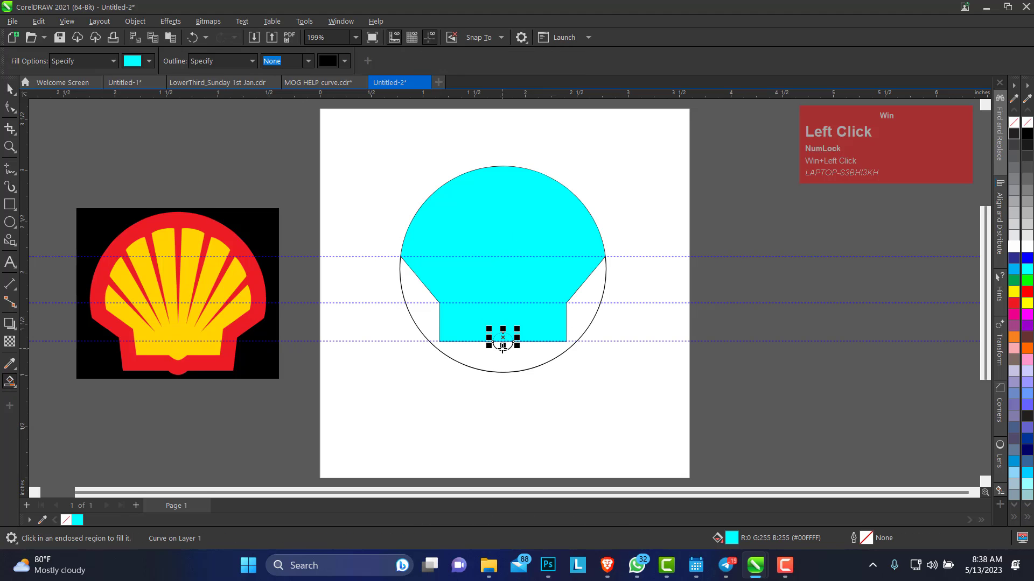
pyautogui.click(503, 347)
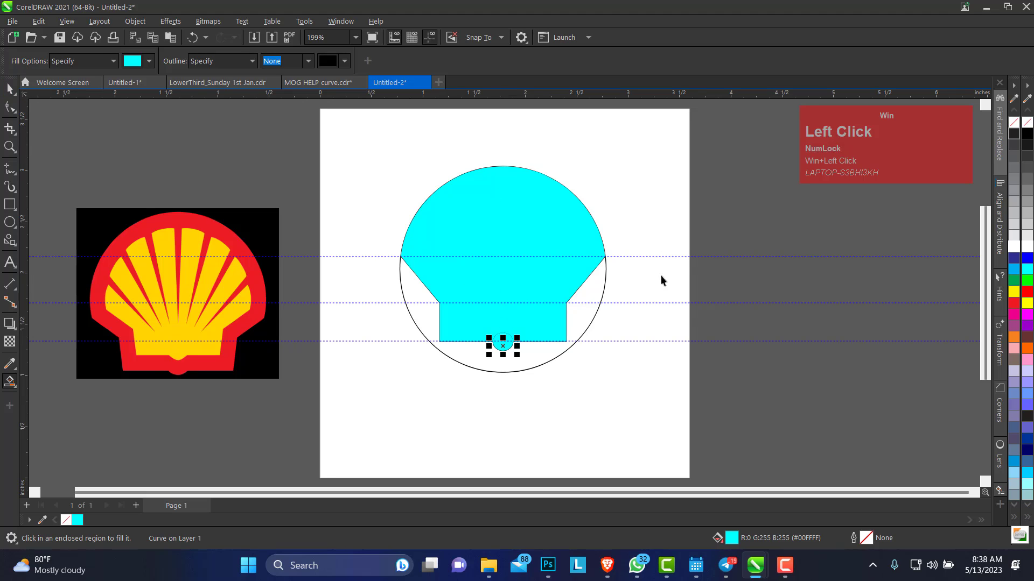
# Step: Delete the large construction circle and move the small outlined ellipse clear of the shell, below its lower right corner
pyautogui.press('space')
pyautogui.click(514, 361)
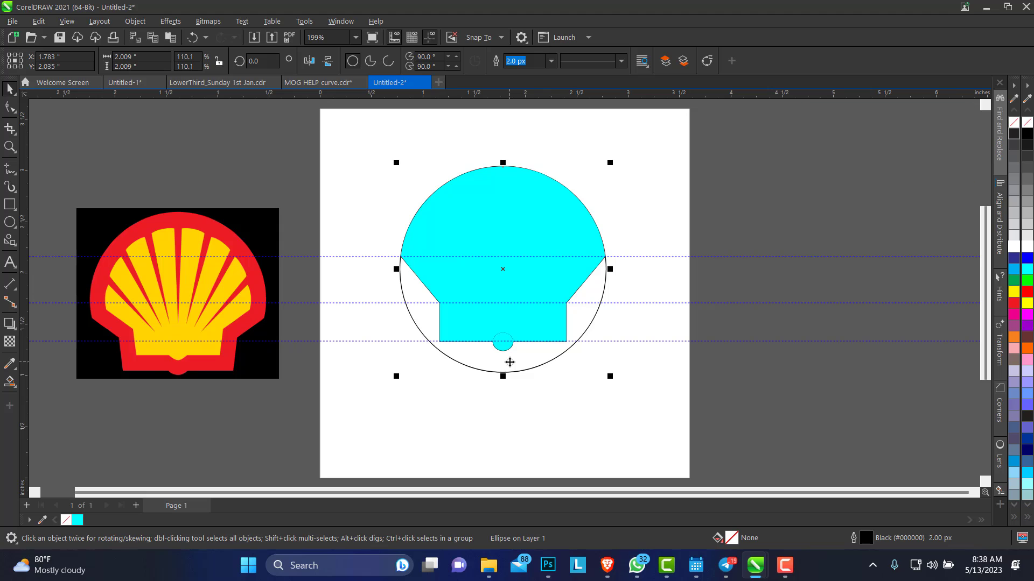
pyautogui.press('Delete')
pyautogui.click(500, 346)
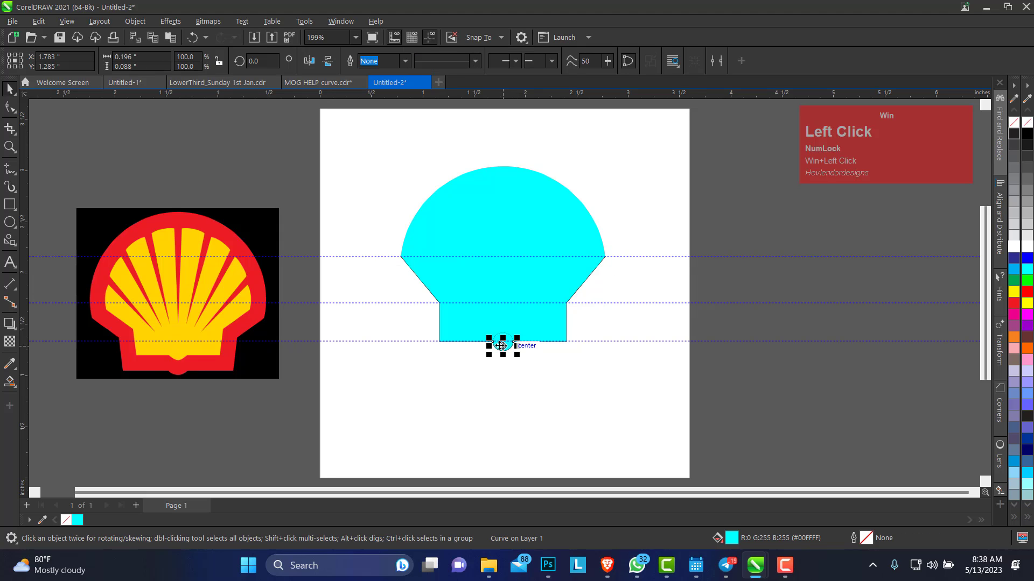
pyautogui.click(501, 346)
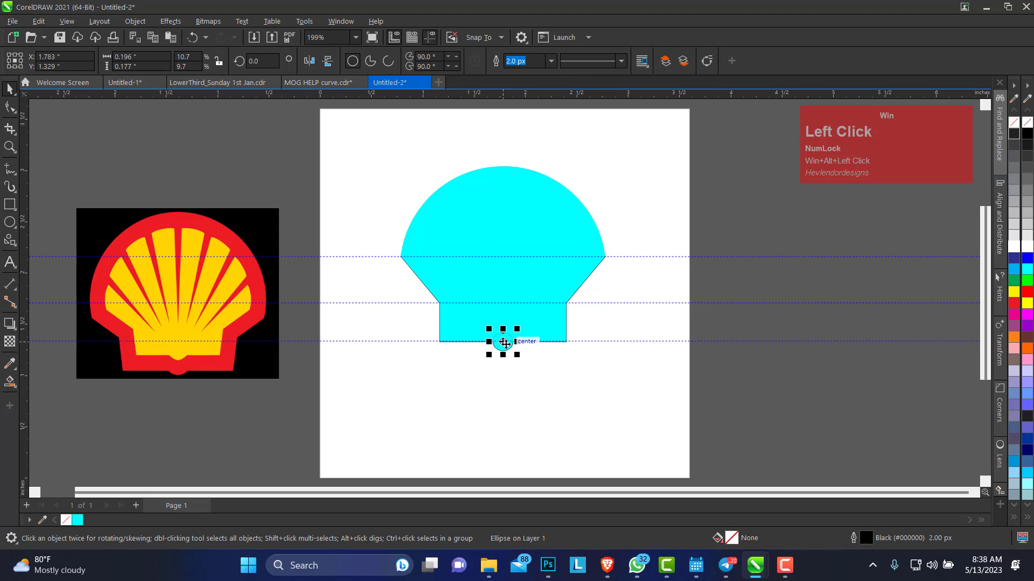
pyautogui.moveTo(502, 346); pyautogui.dragTo(608, 391)
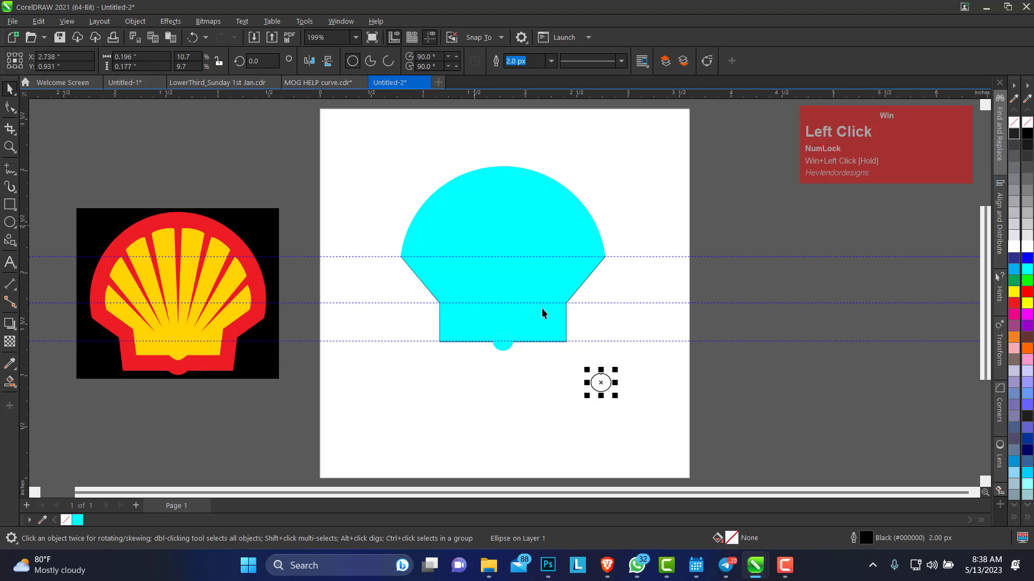
# Step: Weld the upper shell region, the rectangle pieces and the small ellipse halves into a single shape
pyautogui.click(581, 287)
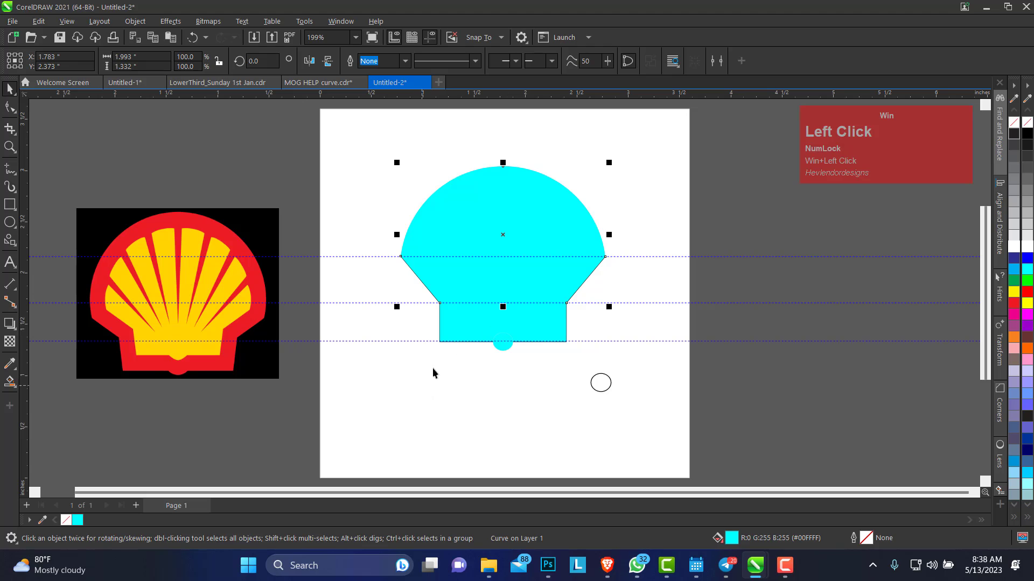
pyautogui.moveTo(434, 370); pyautogui.dragTo(592, 293)
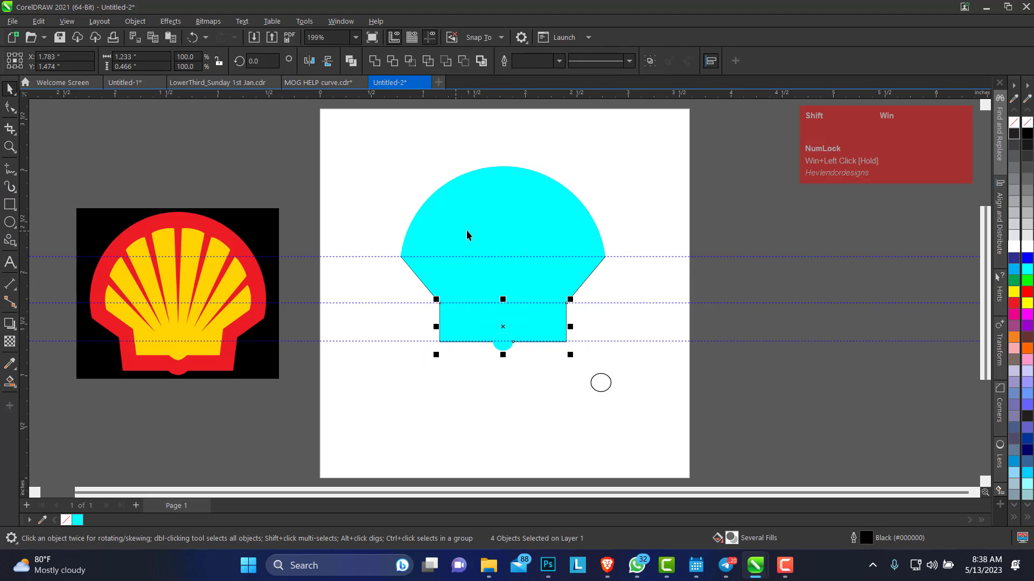
pyautogui.keyDown('shift'); pyautogui.click(516, 245); pyautogui.keyUp('shift')
pyautogui.press('Delete')
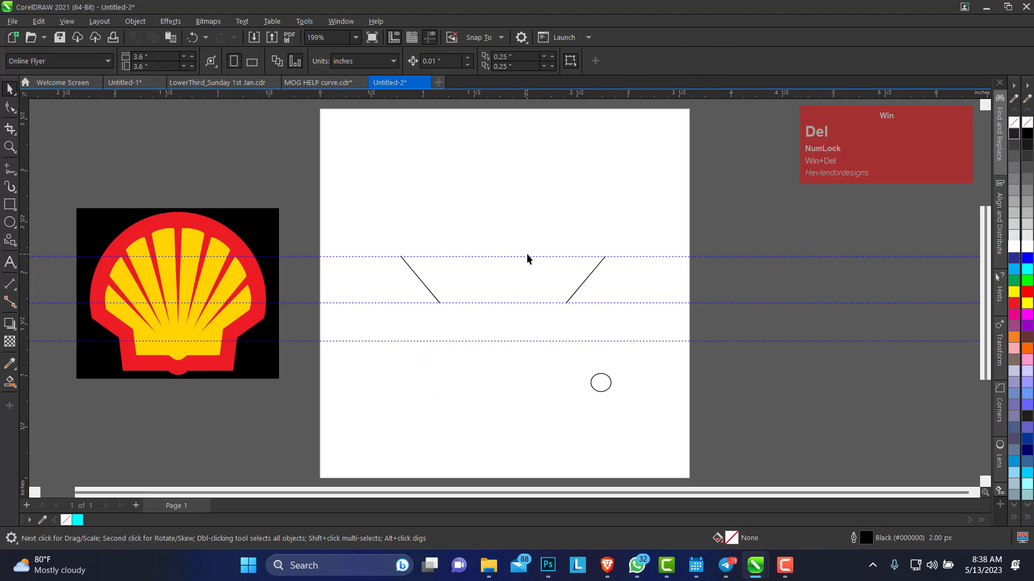
pyautogui.hotkey('ctrl', 'z')
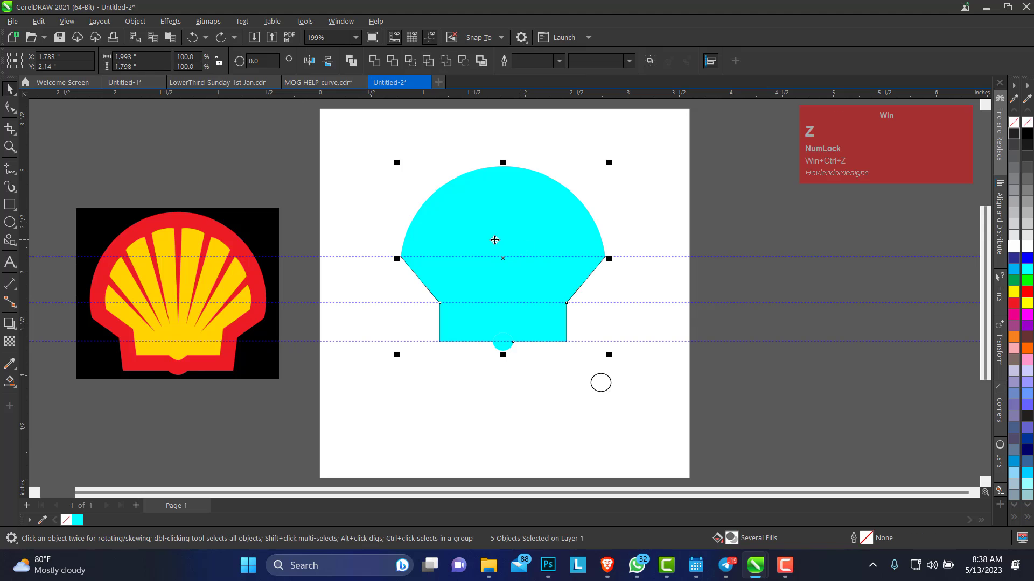
pyautogui.click(374, 61)
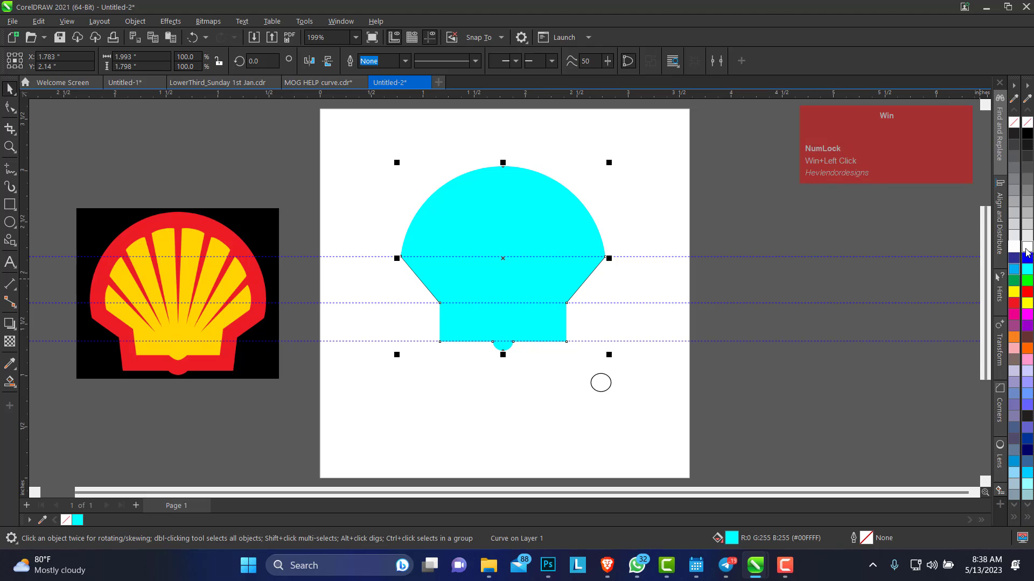
# Step: Fill the welded shell with red and delete the two leftover slanted lines
pyautogui.click(1027, 295)
pyautogui.moveTo(732, 213); pyautogui.dragTo(301, 317)
pyautogui.press('Delete')
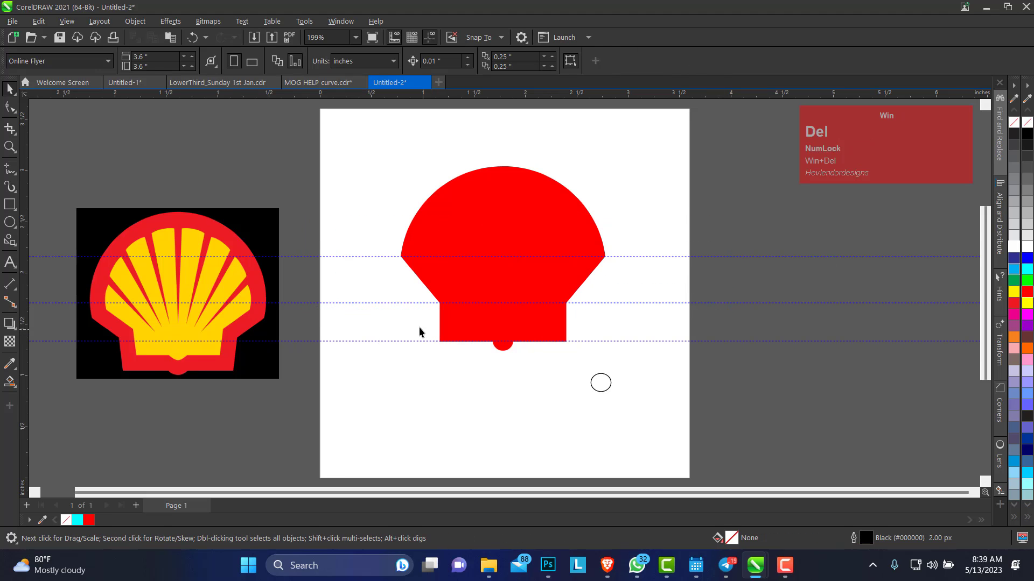
pyautogui.moveTo(418, 327); pyautogui.dragTo(610, 374)
# Step: Add a one-step inside contour to the red shell with an offset of about 0.21 inches
pyautogui.click(506, 250)
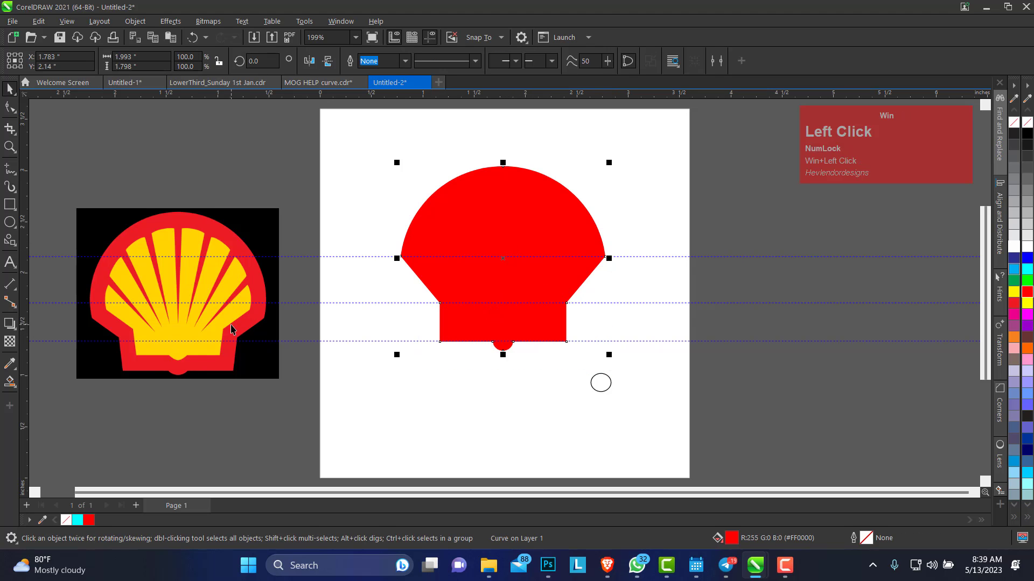
pyautogui.click(609, 254)
pyautogui.click(566, 244)
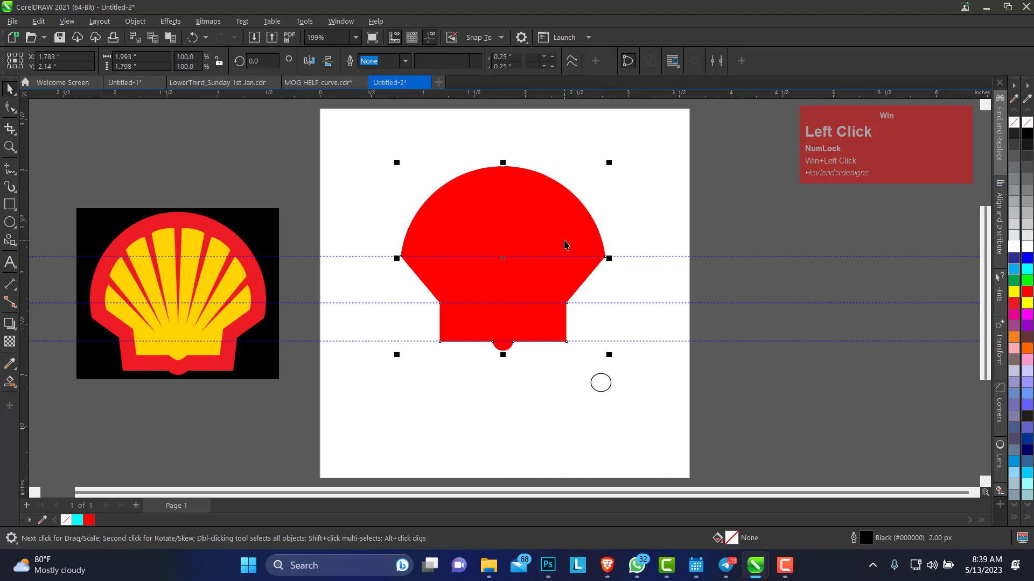
pyautogui.click(9, 324)
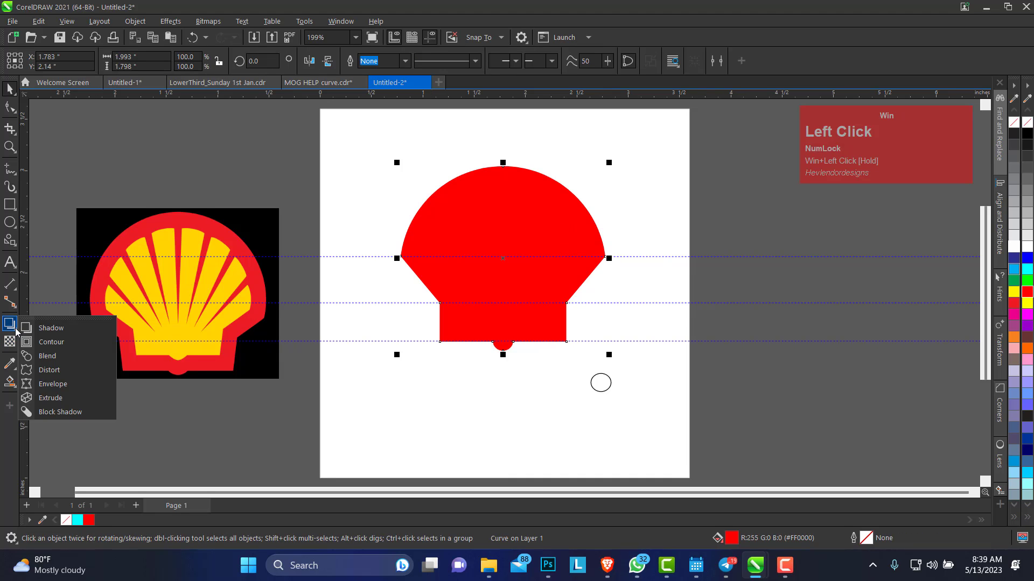
pyautogui.click(62, 347)
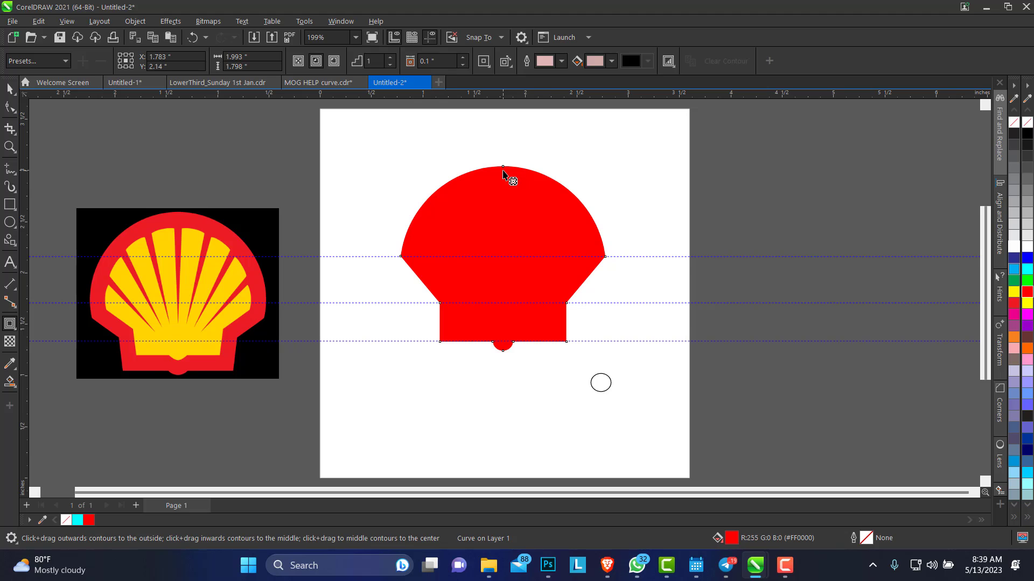
pyautogui.moveTo(503, 172); pyautogui.dragTo(512, 195)
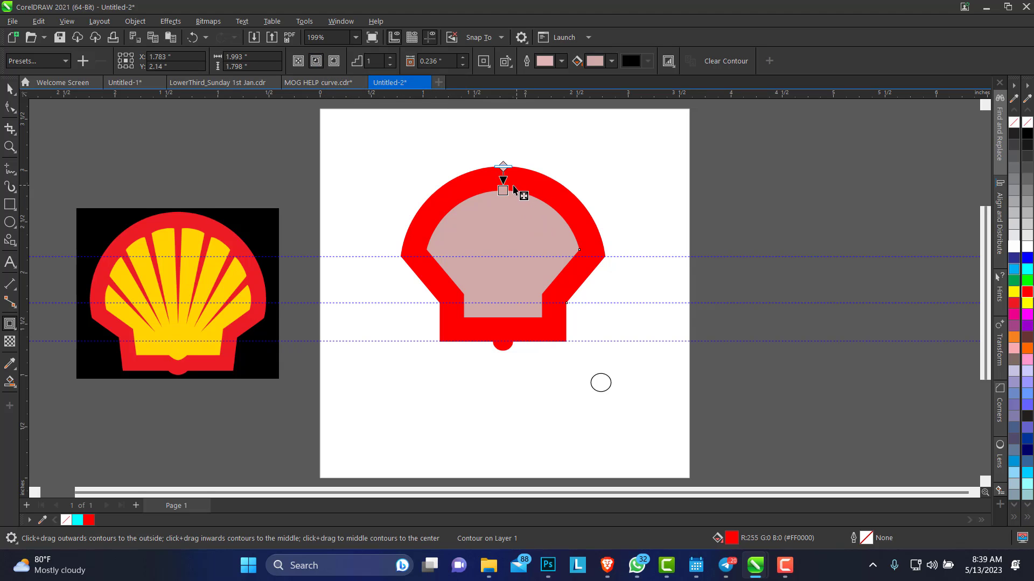
pyautogui.moveTo(502, 190)
pyautogui.mouseDown()
pyautogui.moveTo(506, 206)
pyautogui.moveTo(503, 188)
pyautogui.mouseUp()
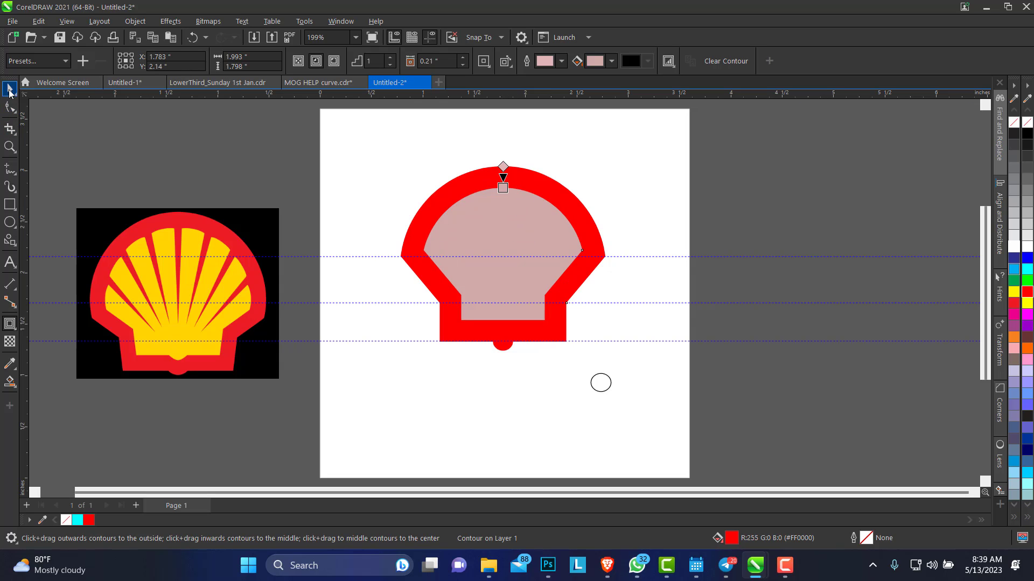
# Step: Break the contour apart, fill the inner shape with yellow (C0 M0 Y100 K0) and clear the selection
pyautogui.click(505, 230)
pyautogui.press('space')
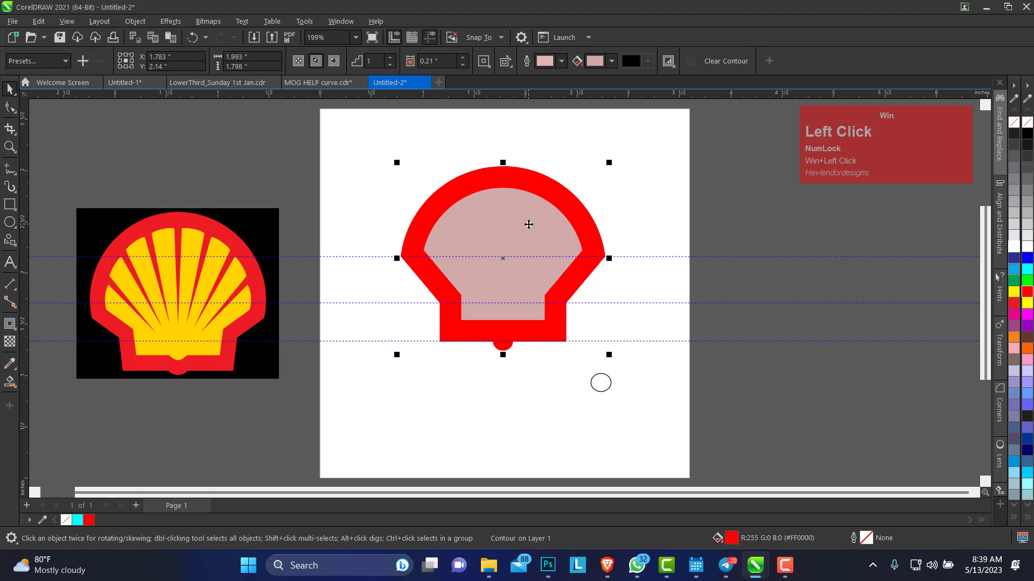
pyautogui.click(137, 22)
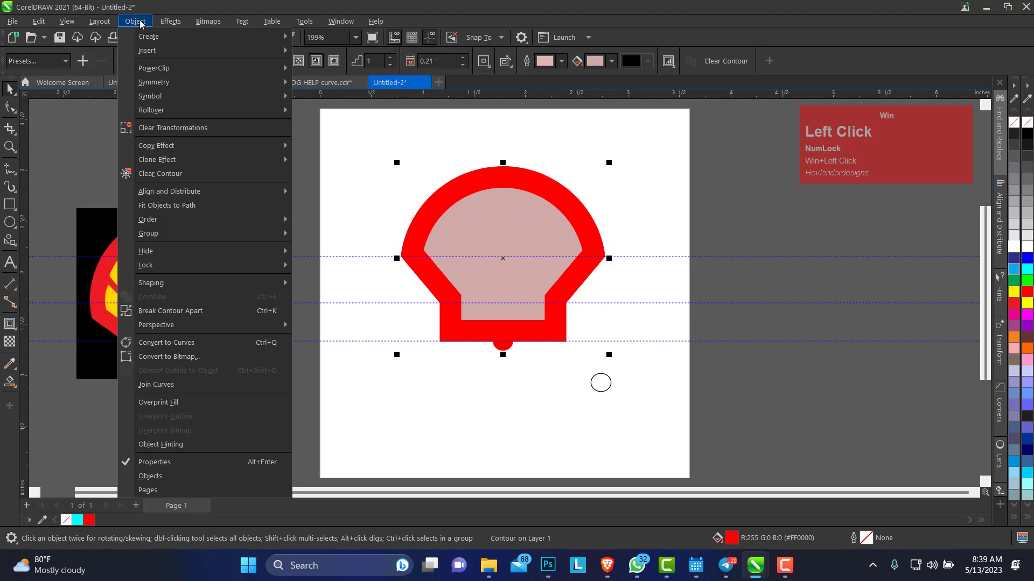
pyautogui.click(190, 311)
pyautogui.click(553, 228)
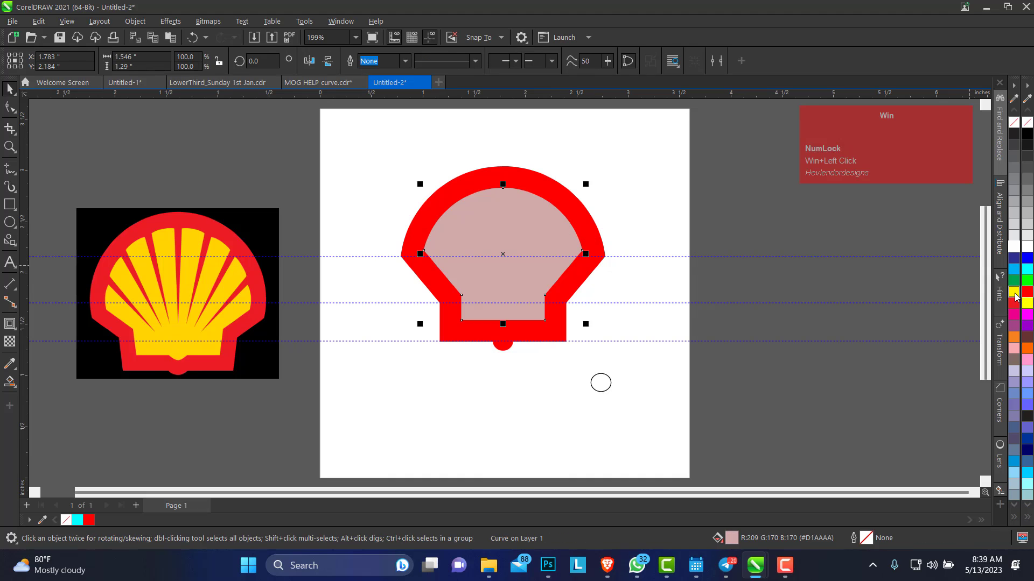
pyautogui.click(1014, 293)
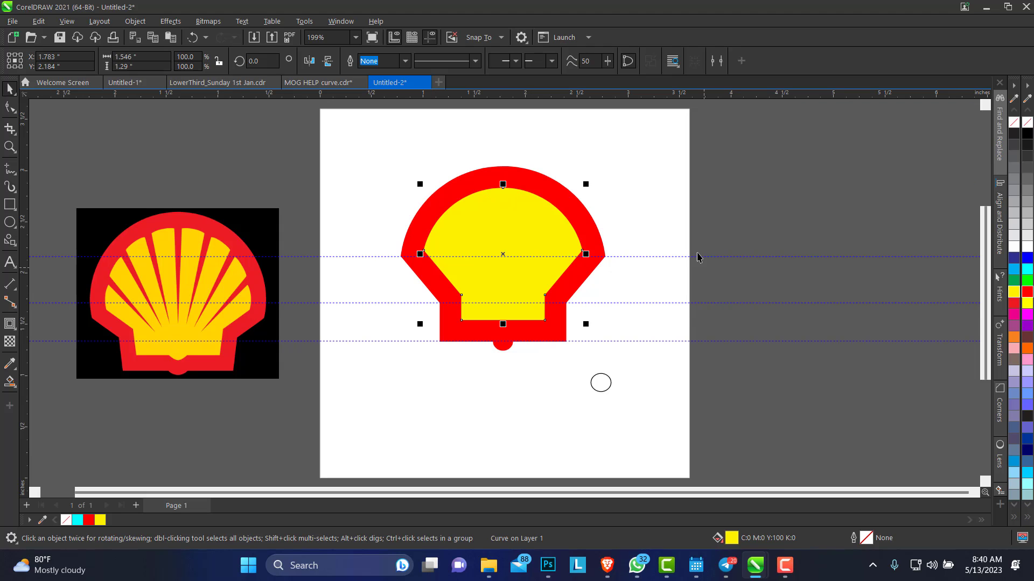
pyautogui.click(287, 192)
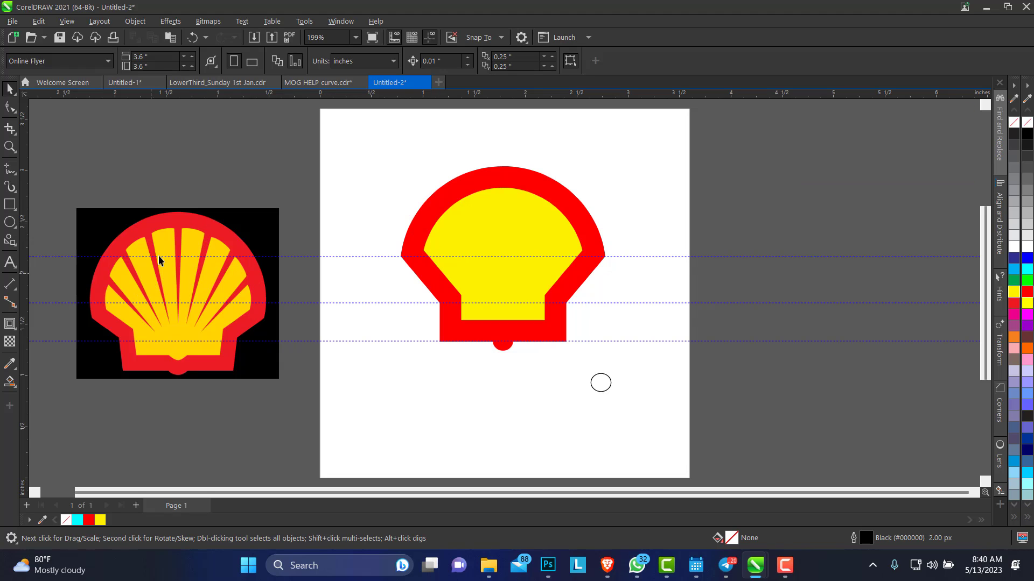
pyautogui.click(230, 169)
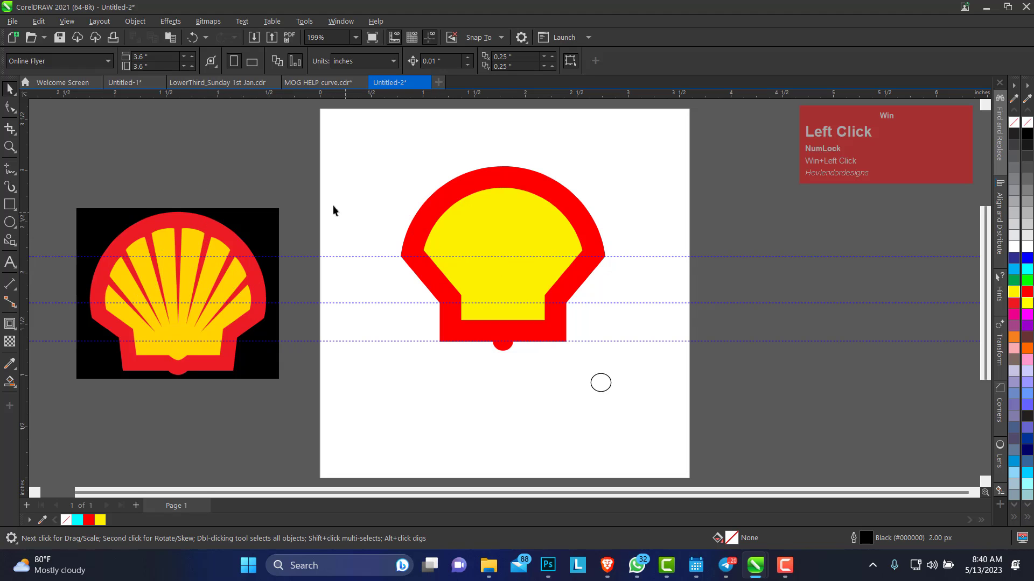
# Step: Place a vertical guideline through the shell's horizontal center at X 1.783 inches
pyautogui.click(491, 173)
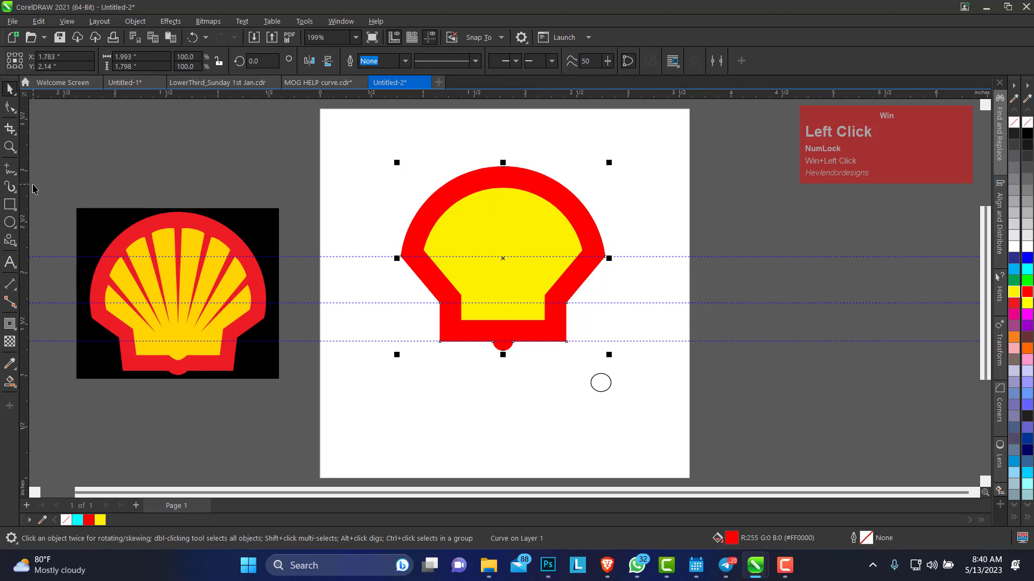
pyautogui.moveTo(25, 186); pyautogui.dragTo(503, 242)
pyautogui.click(521, 222)
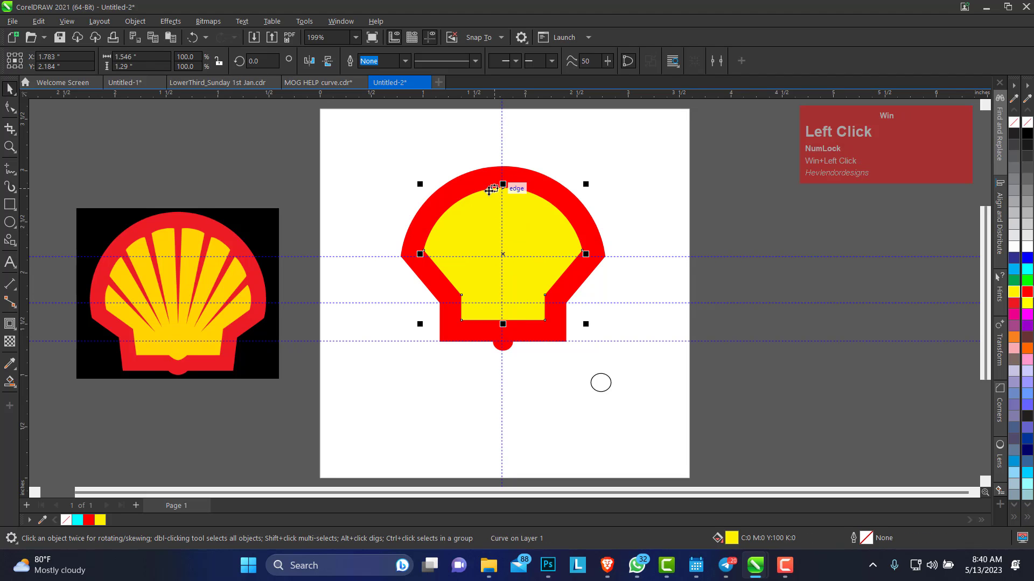
pyautogui.click(504, 234)
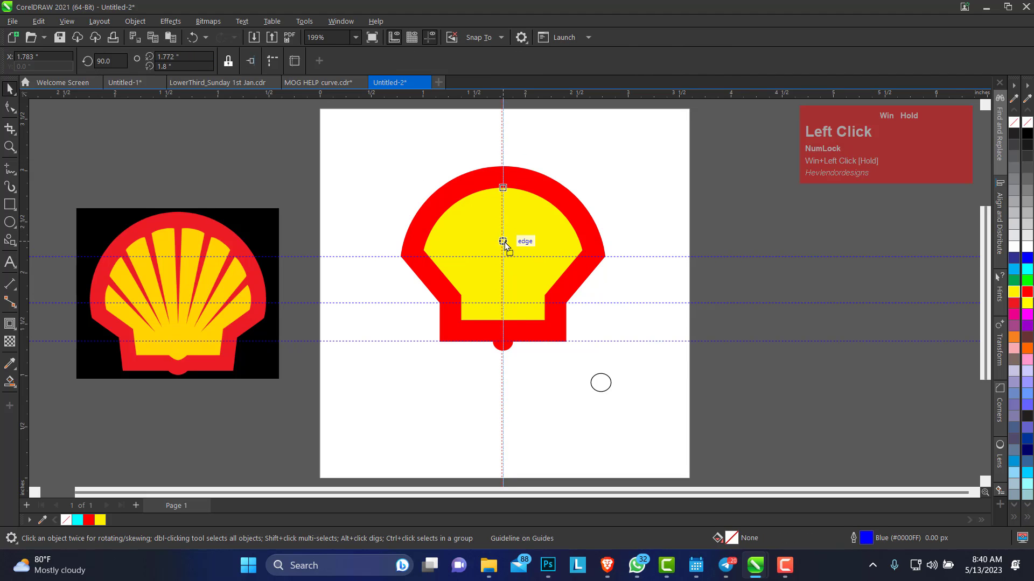
pyautogui.click(359, 149)
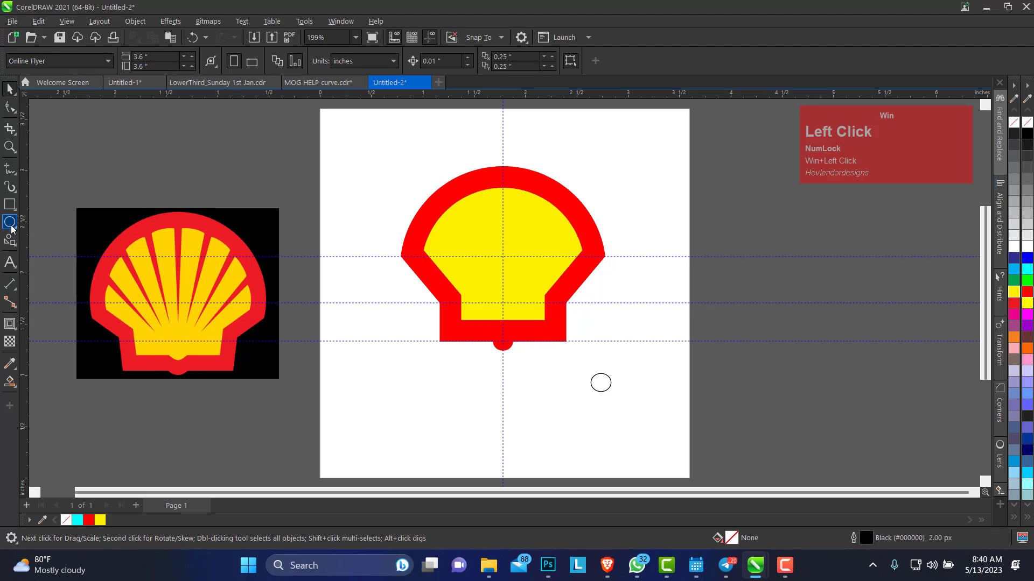
# Step: Draw a tall, narrow rectangle about 0.089 by 1.241 inches to the left of the shell and place a vertical guideline through its center
pyautogui.click(10, 204)
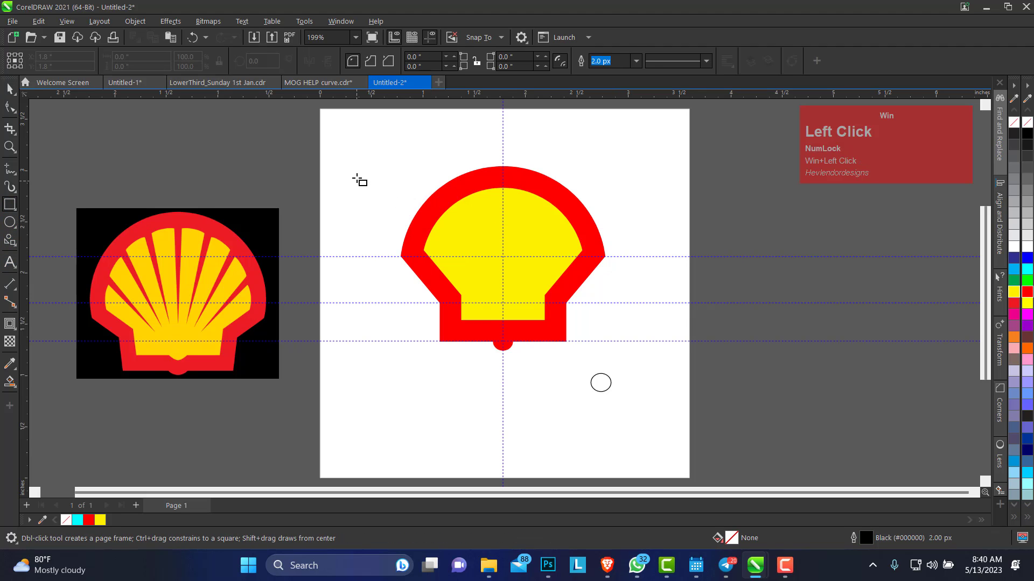
pyautogui.moveTo(355, 166); pyautogui.dragTo(364, 293)
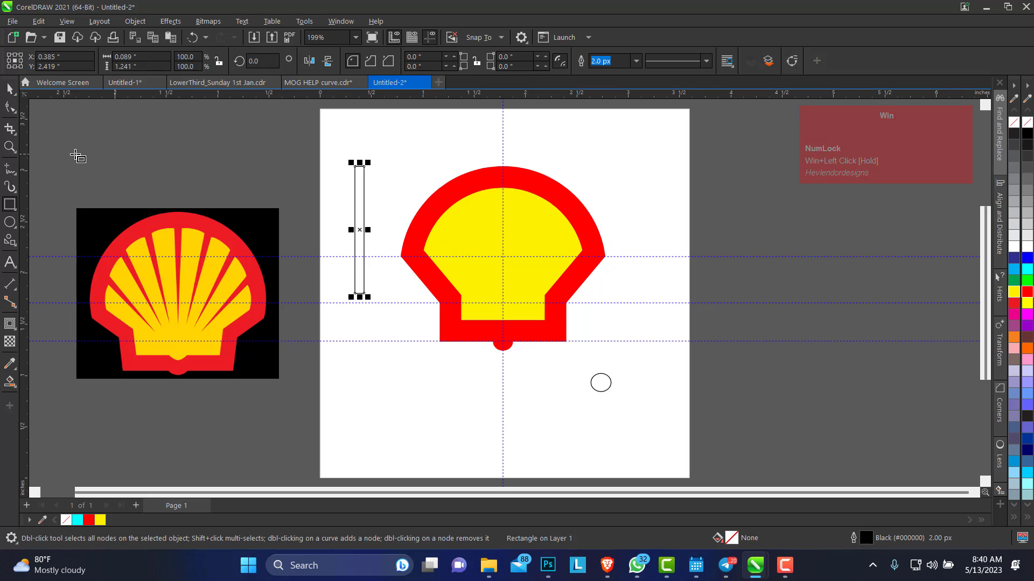
pyautogui.click(9, 147)
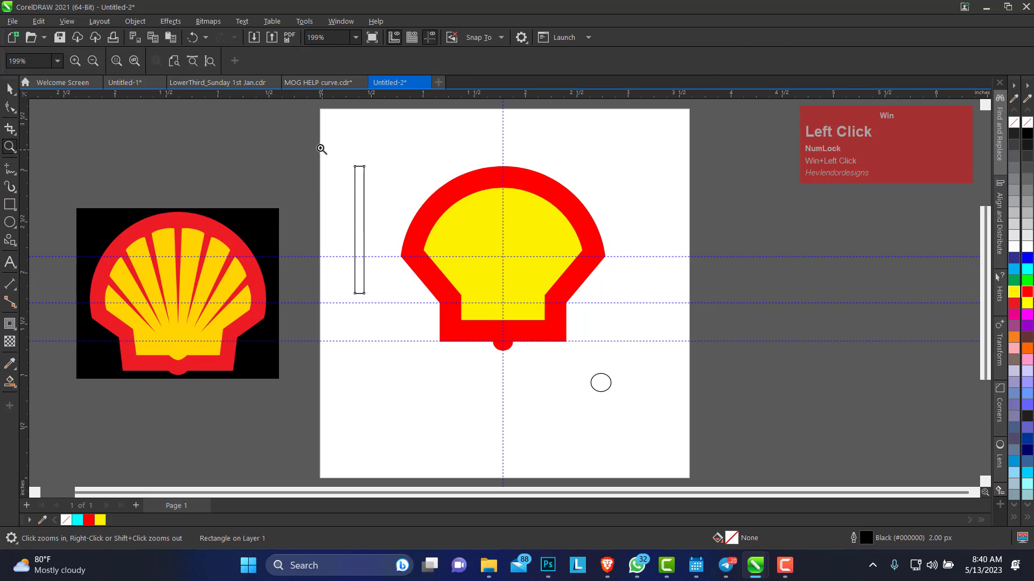
pyautogui.moveTo(323, 147); pyautogui.dragTo(585, 364)
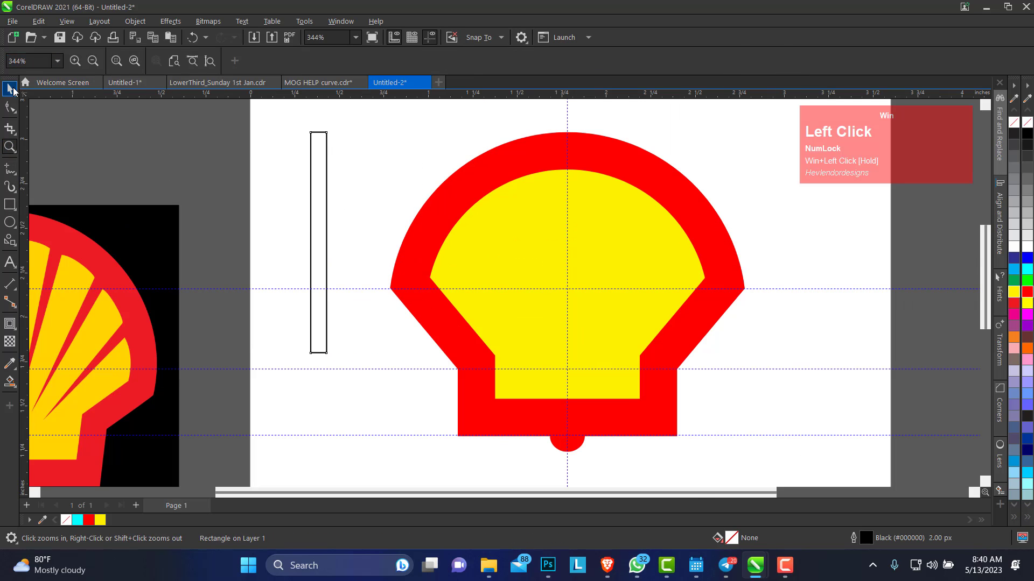
pyautogui.click(10, 88)
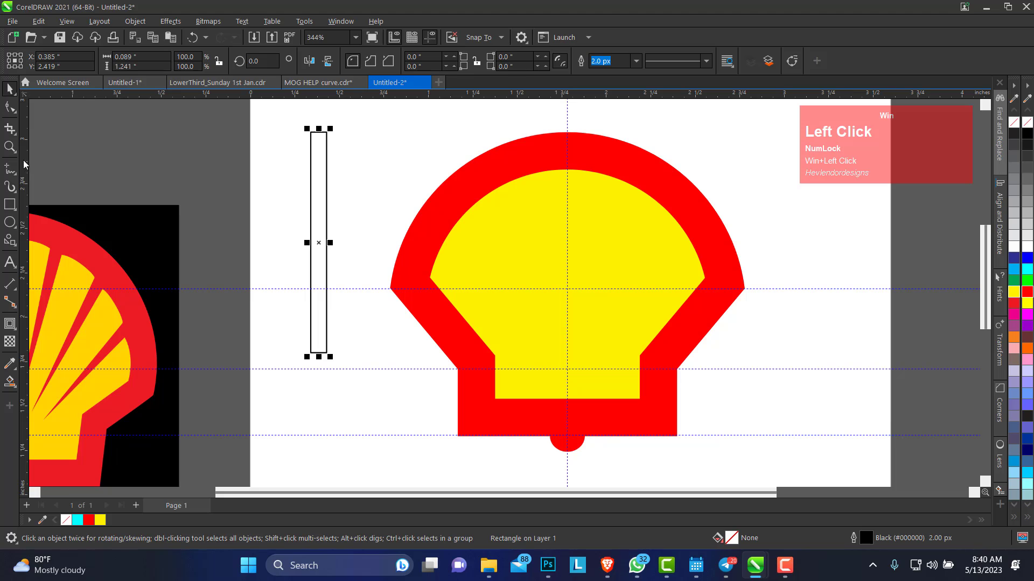
pyautogui.moveTo(24, 164); pyautogui.dragTo(318, 243)
pyautogui.click(325, 221)
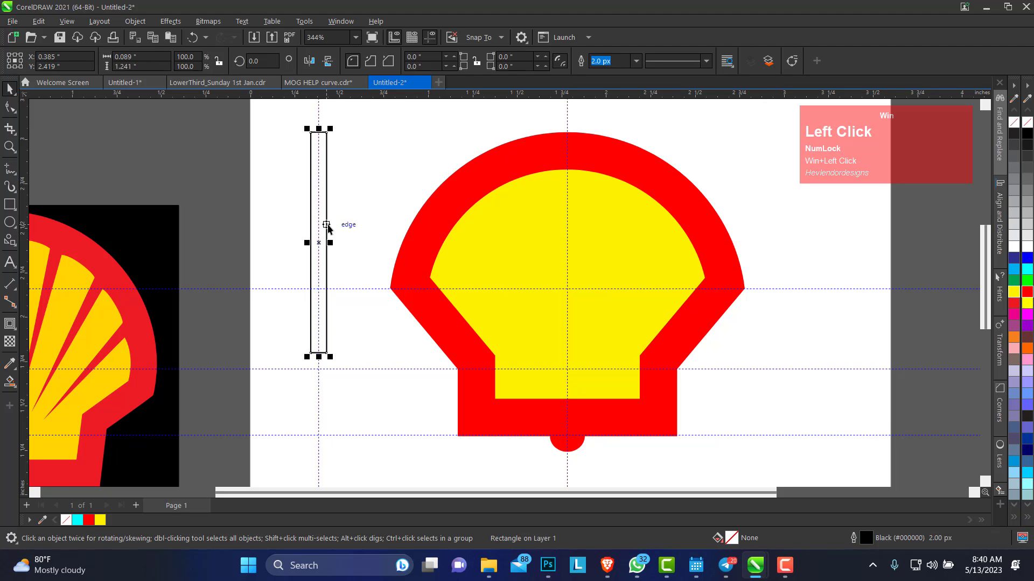
# Step: Convert the narrow rectangle to curves and open its nodes for editing
pyautogui.rightClick(328, 226)
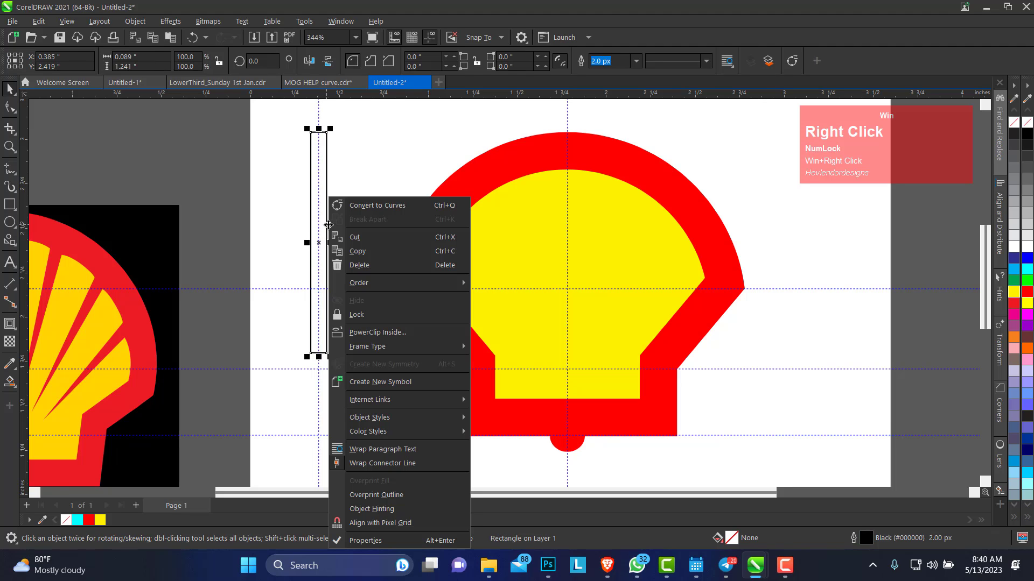
pyautogui.click(385, 206)
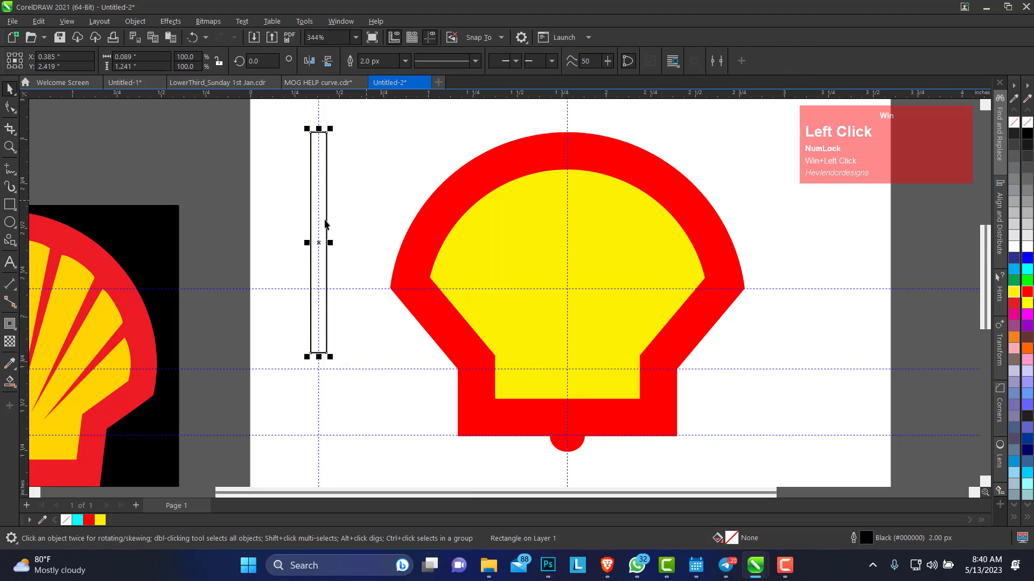
pyautogui.click(9, 108)
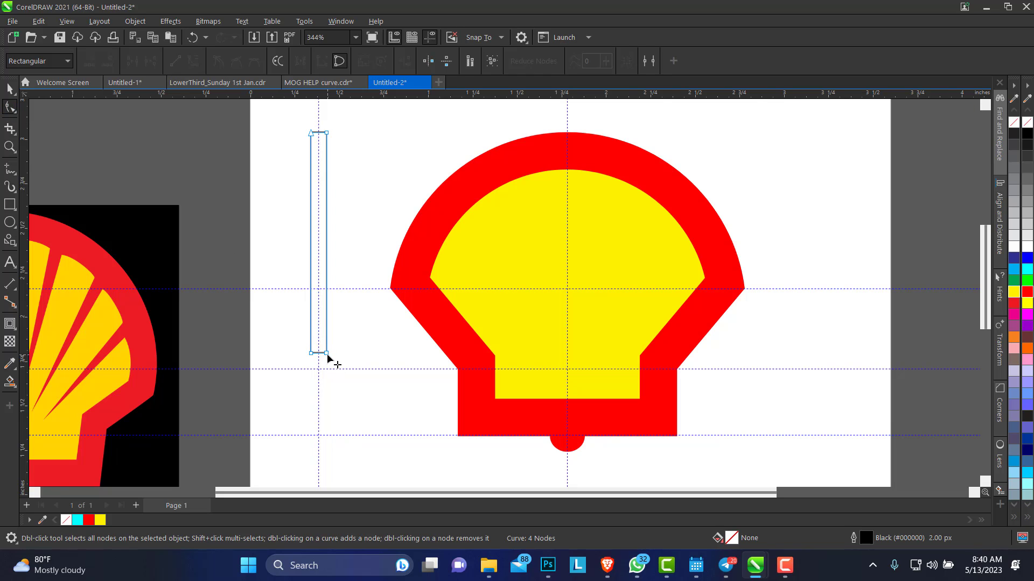
# Step: Taper the narrow rectangle to a point by adding a node at its lower edge's midpoint and deleting the two lower corner nodes
pyautogui.doubleClick(318, 353)
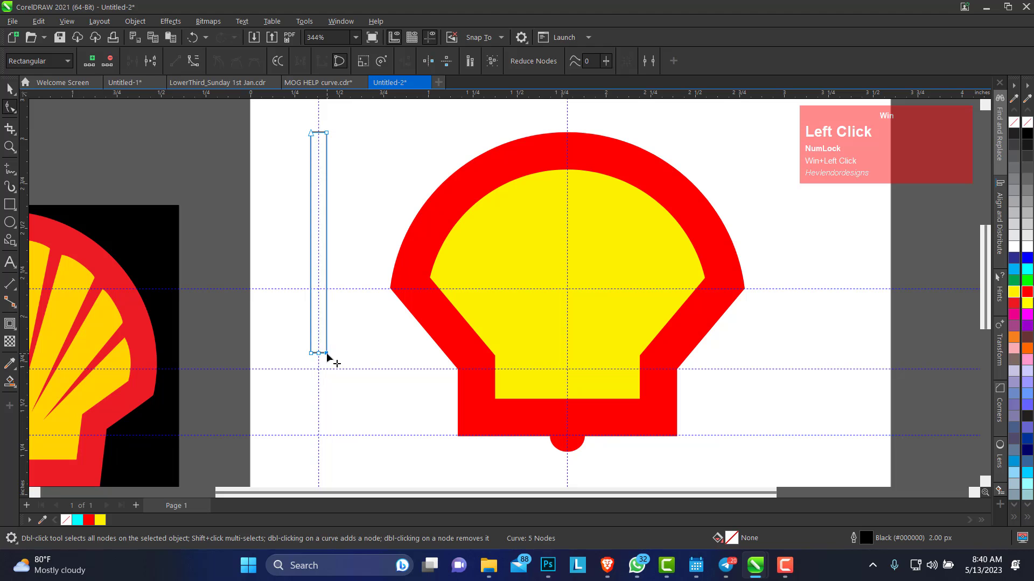
pyautogui.doubleClick(326, 353)
pyautogui.doubleClick(311, 353)
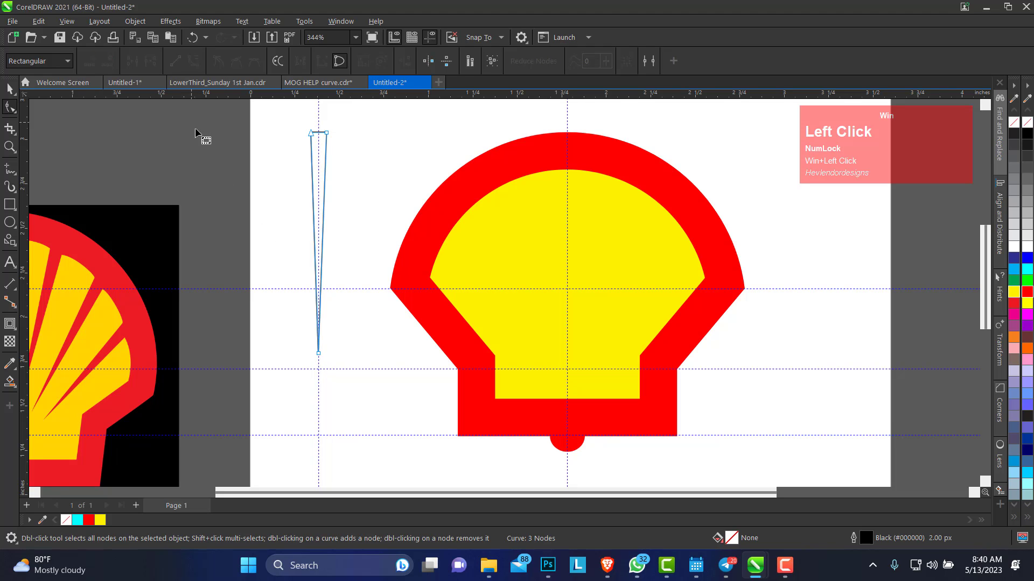
pyautogui.click(9, 89)
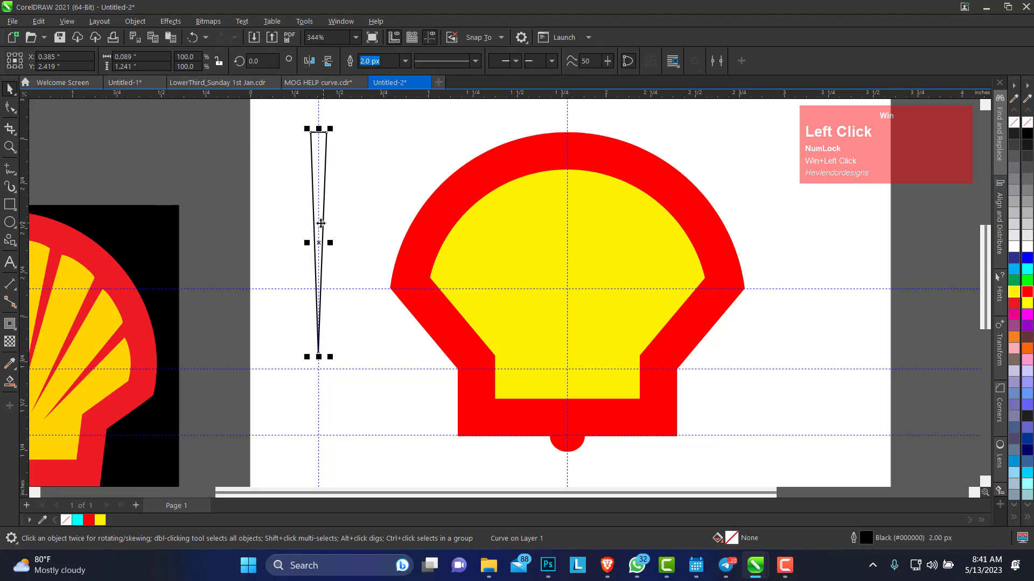
# Step: Move the tapered ray onto the shell's vertical center guideline at X 1.783 inches
pyautogui.click(5, 146)
pyautogui.rightClick(415, 211)
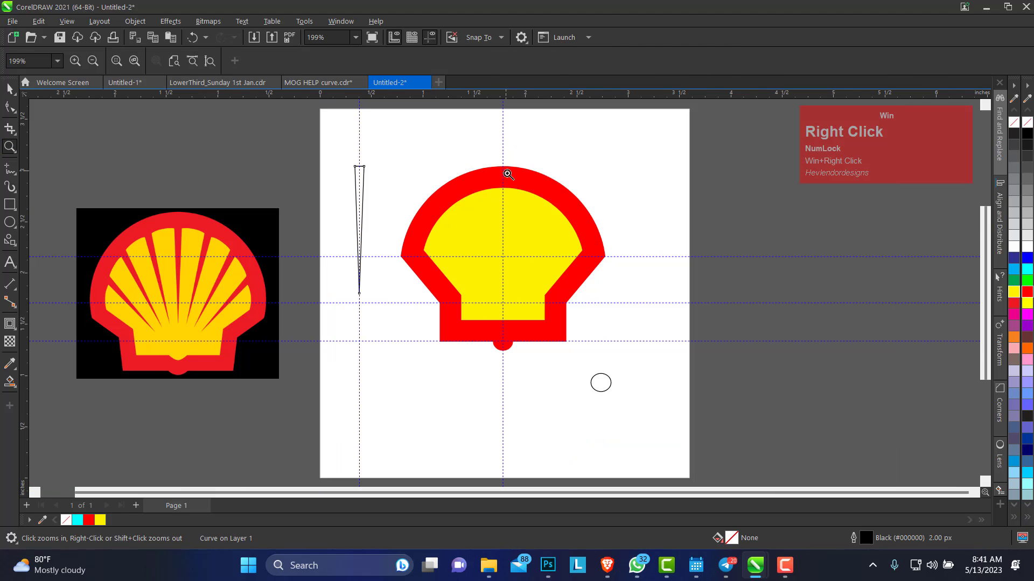
pyautogui.click(10, 89)
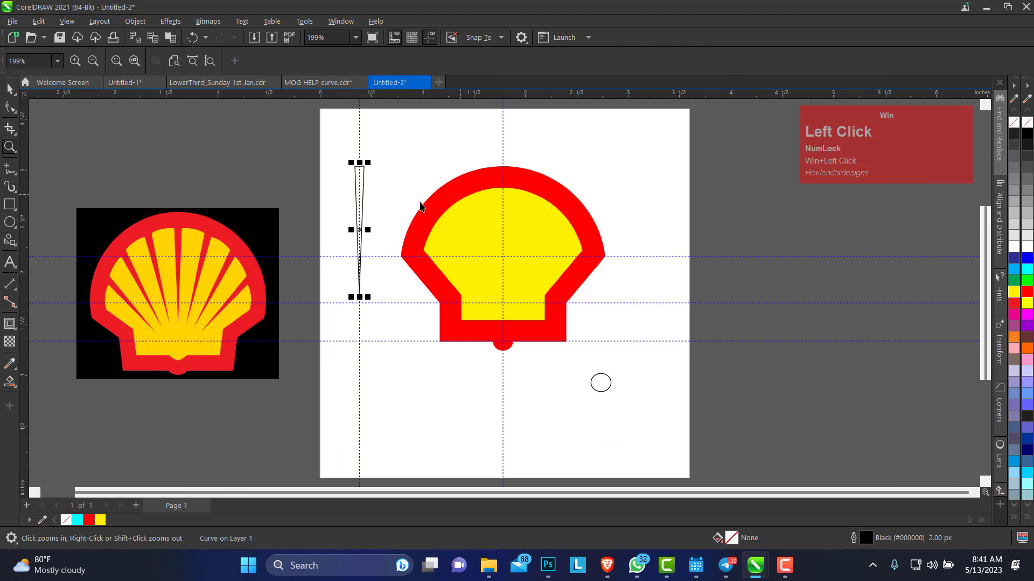
pyautogui.moveTo(363, 182); pyautogui.dragTo(507, 194)
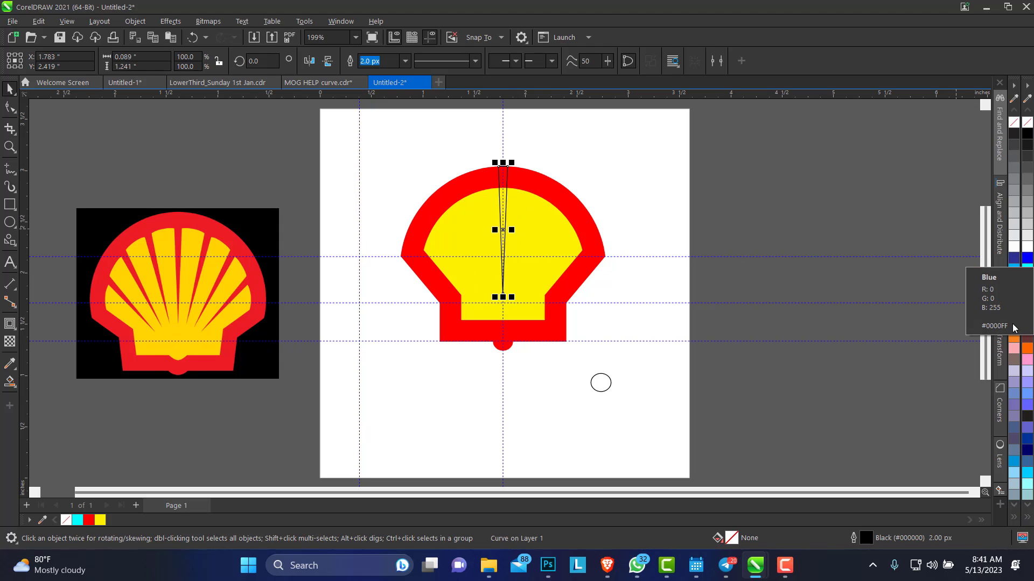
# Step: Fill the tapered ray with red (#FF0000), remove its outline and clear the selection
pyautogui.click(89, 520)
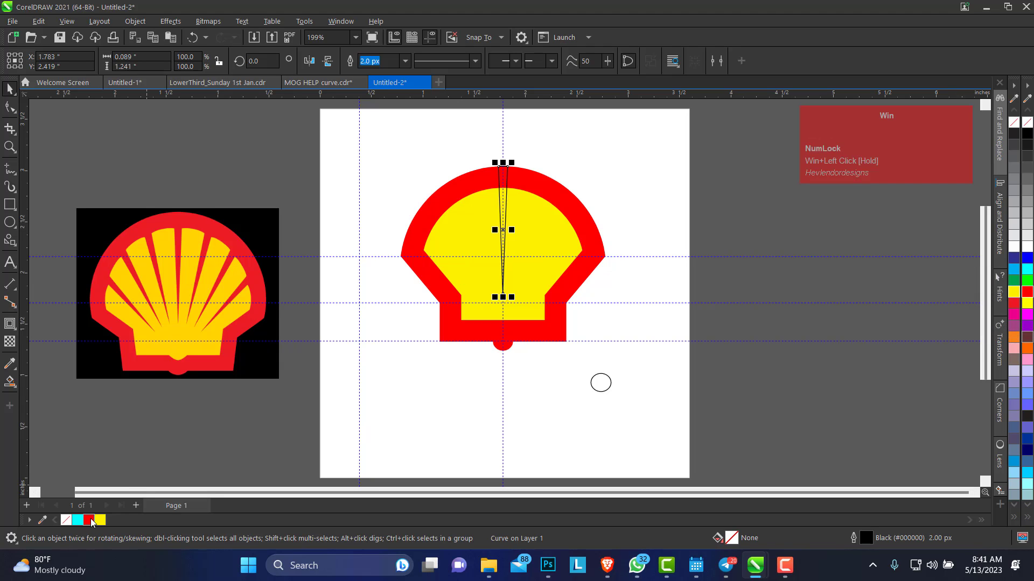
pyautogui.rightClick(1027, 123)
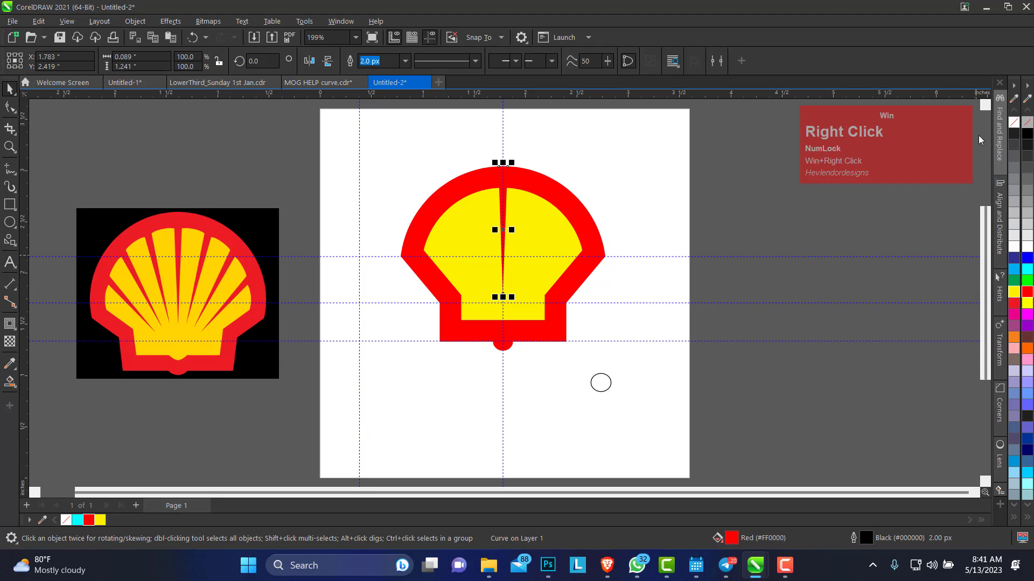
pyautogui.click(607, 157)
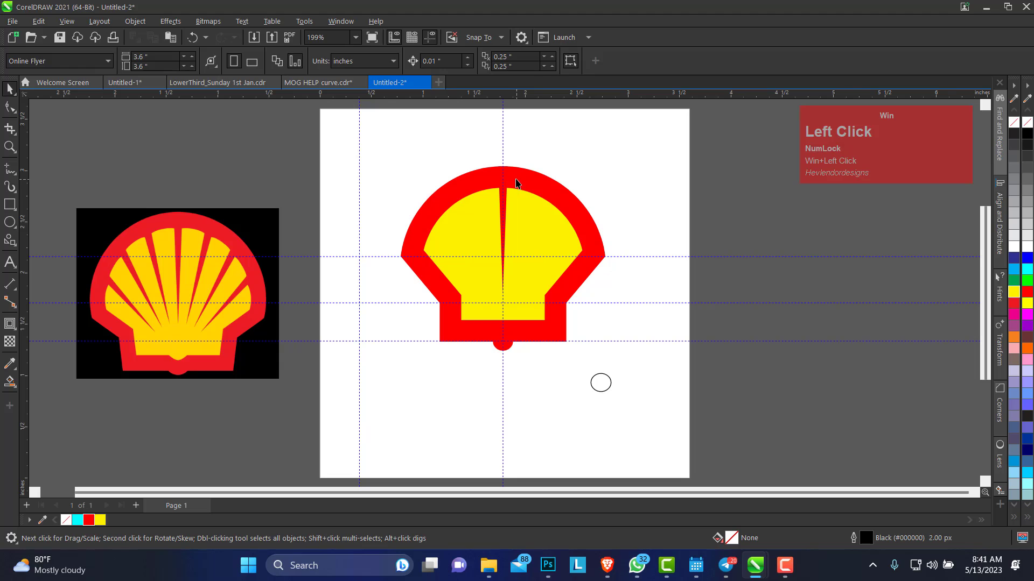
# Step: Raise the ray to about Y 2.51 inches and center it horizontally on the yellow shape
pyautogui.click(502, 186)
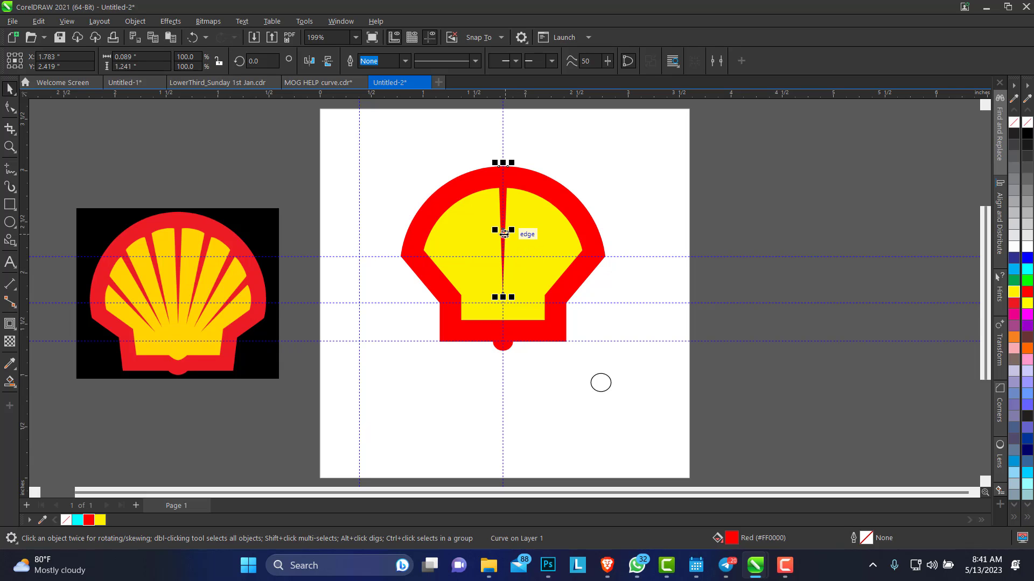
pyautogui.moveTo(504, 233); pyautogui.dragTo(506, 225)
pyautogui.keyDown('shift'); pyautogui.click(536, 218); pyautogui.keyUp('shift')
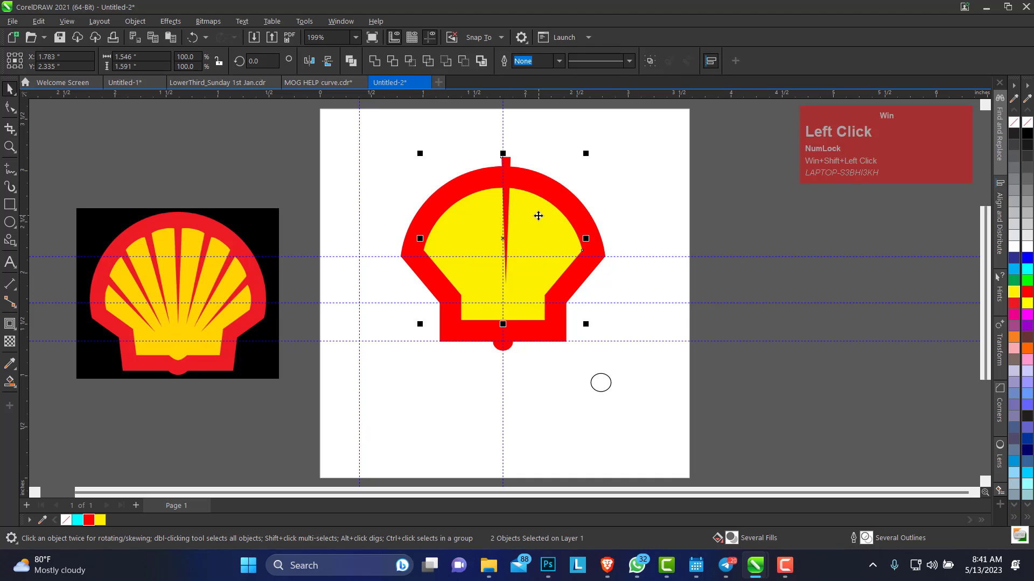
pyautogui.click(660, 186)
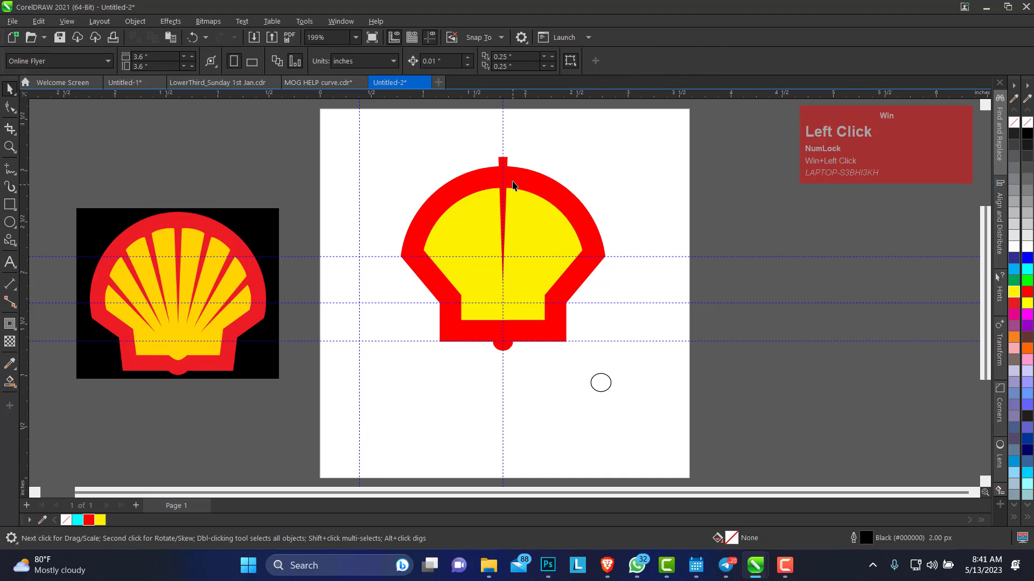
# Step: Place the ray's rotation center on the small bump at the shell's base and create a copy rotated about 10.2° clockwise
pyautogui.click(507, 159)
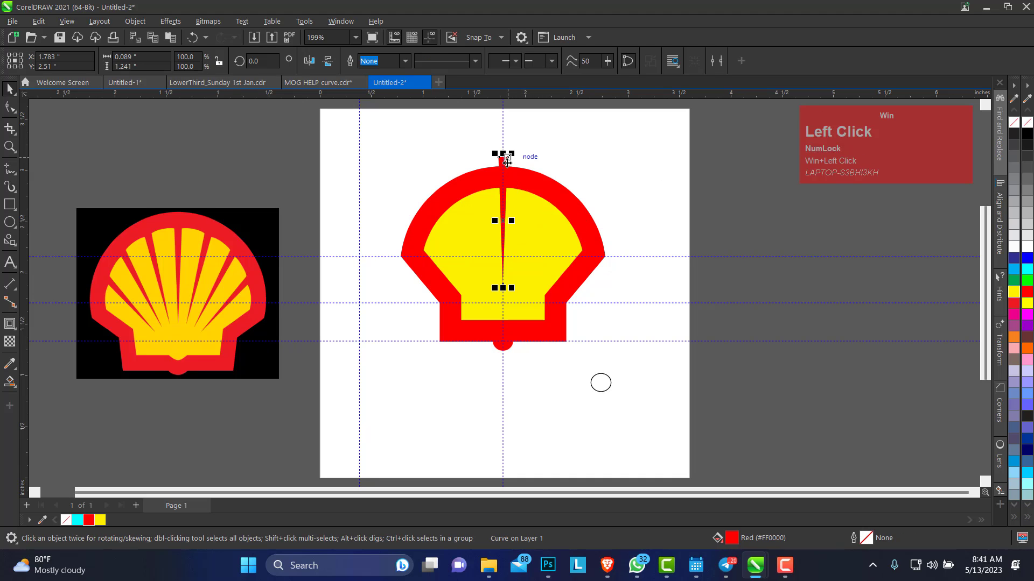
pyautogui.click(503, 224)
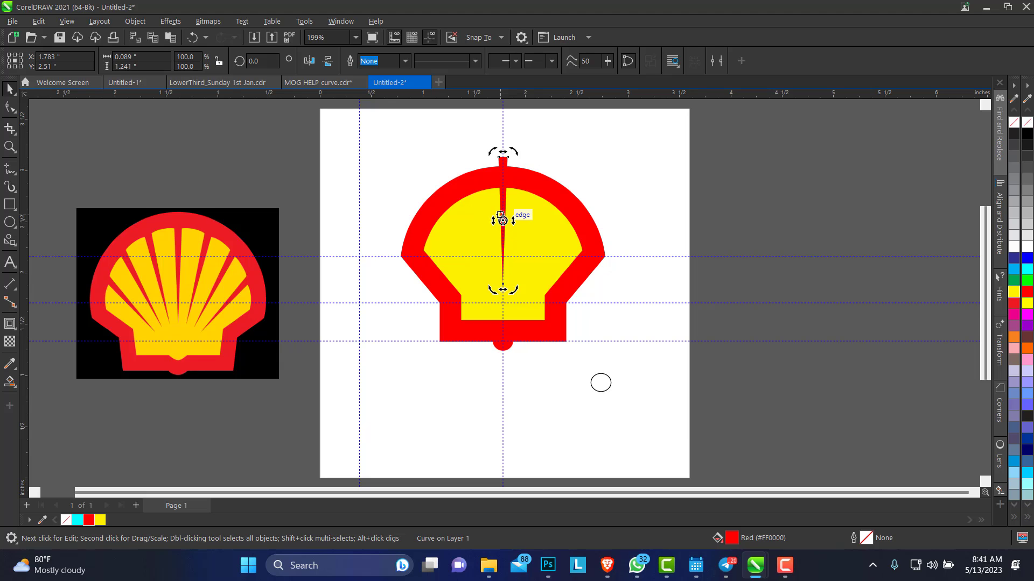
pyautogui.moveTo(501, 219); pyautogui.dragTo(503, 351)
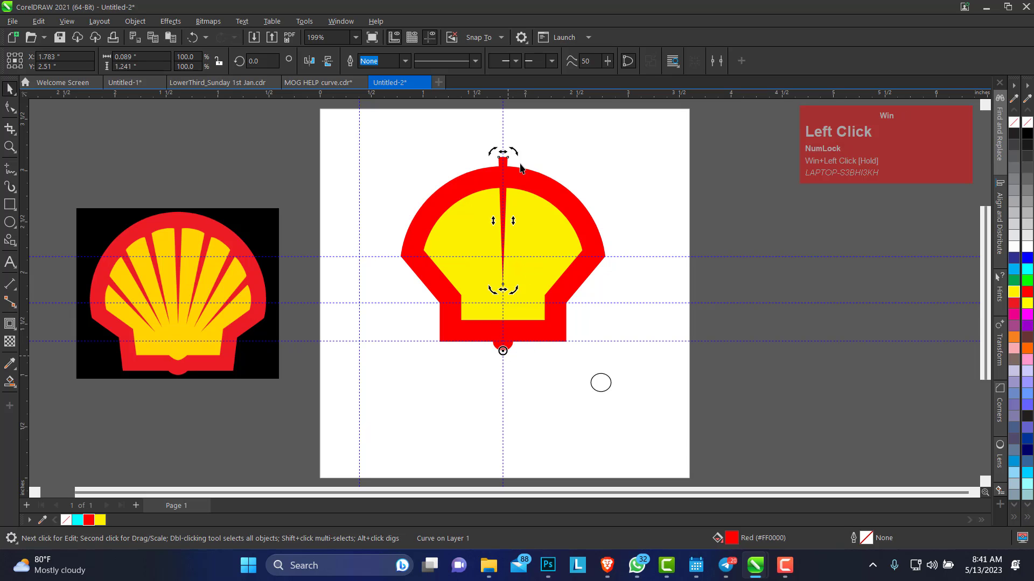
pyautogui.moveTo(516, 156); pyautogui.dragTo(543, 177)
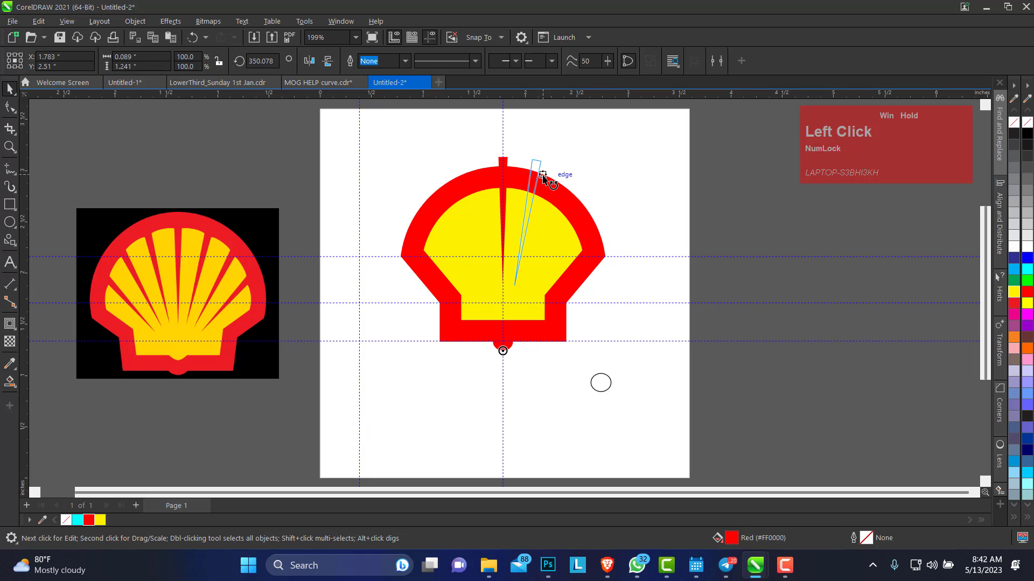
pyautogui.moveTo(543, 176); pyautogui.dragTo(544, 177)
pyautogui.rightClick(544, 176)
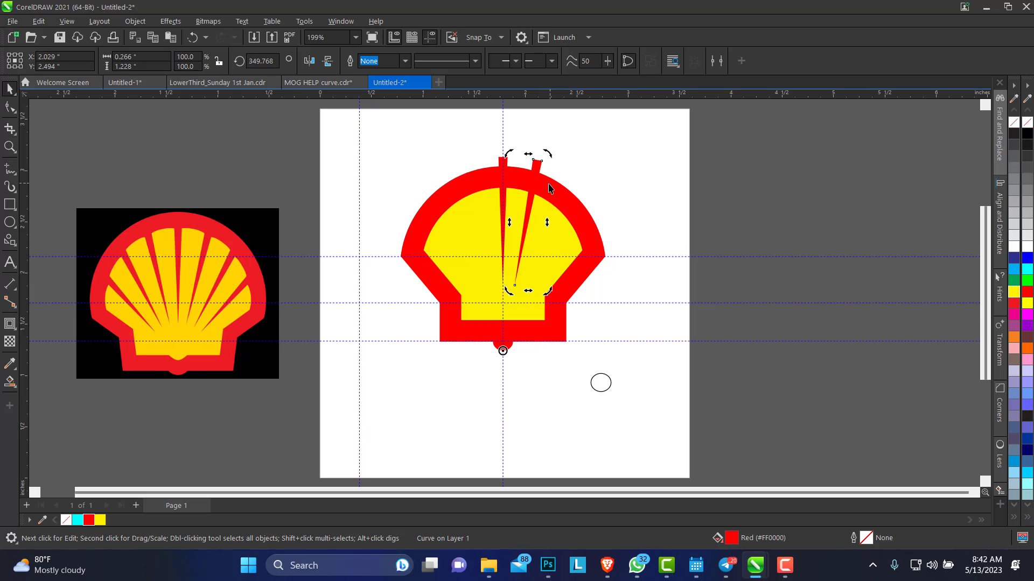
# Step: Repeat the rotated duplicate twice to add two more rays on the shell's right half and clear the selection
pyautogui.press('Num_Lock')
pyautogui.hotkey('ctrl', 'd')
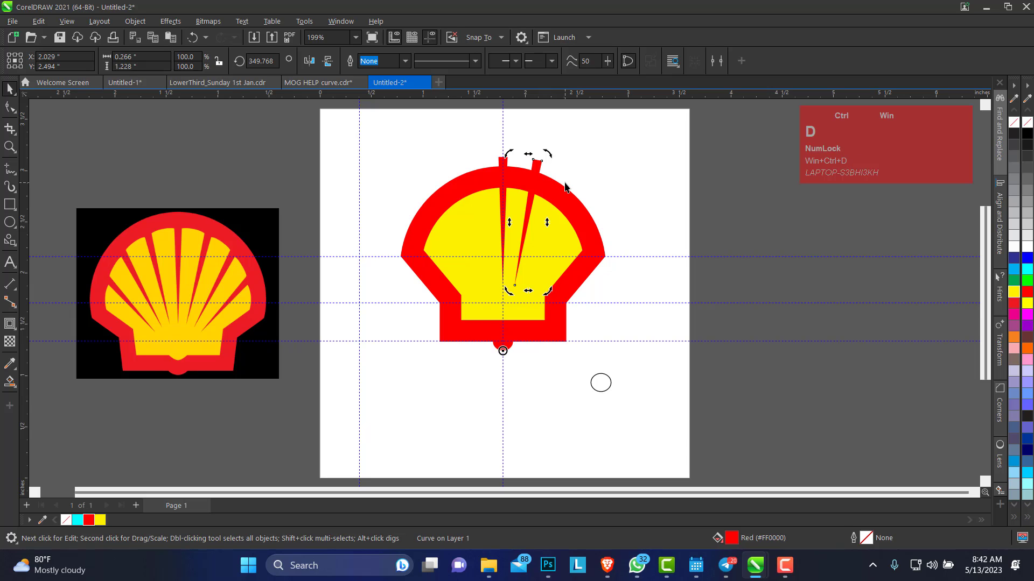
pyautogui.hotkey('ctrl', 'd')
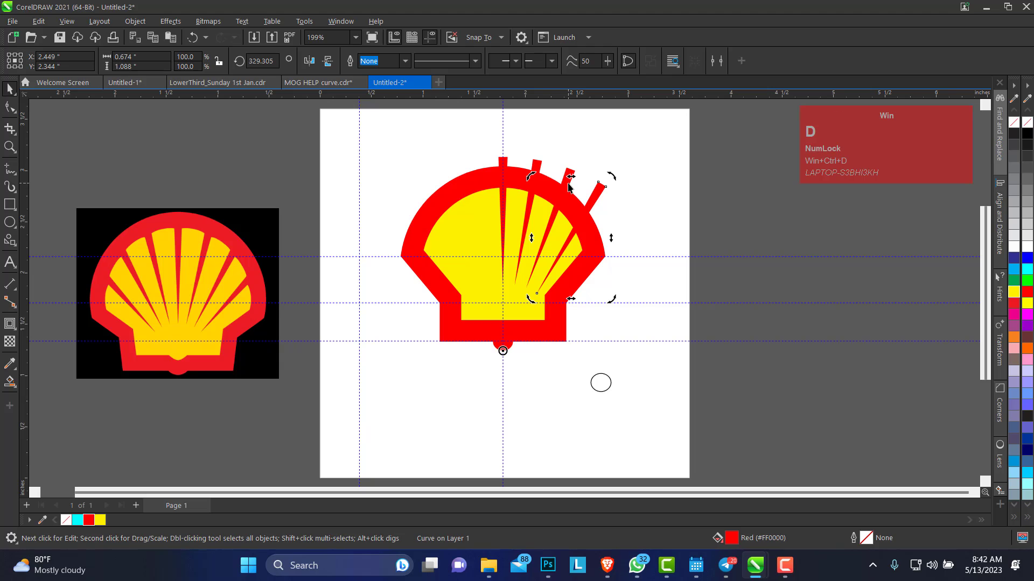
pyautogui.click(538, 142)
pyautogui.click(504, 164)
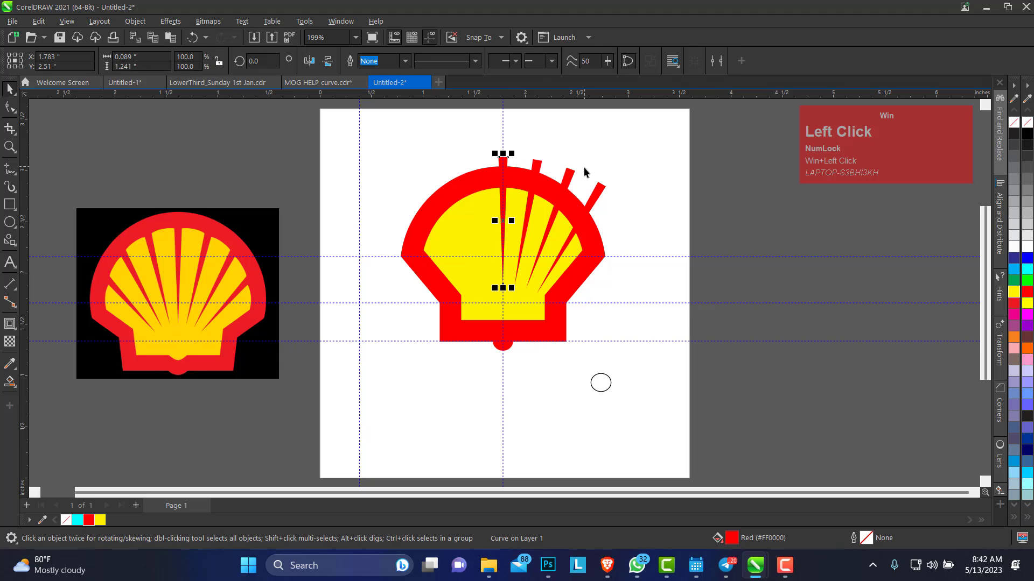
pyautogui.keyDown('shift'); pyautogui.click(539, 169); pyautogui.keyUp('shift')
pyautogui.keyDown('shift'); pyautogui.click(569, 176); pyautogui.keyUp('shift')
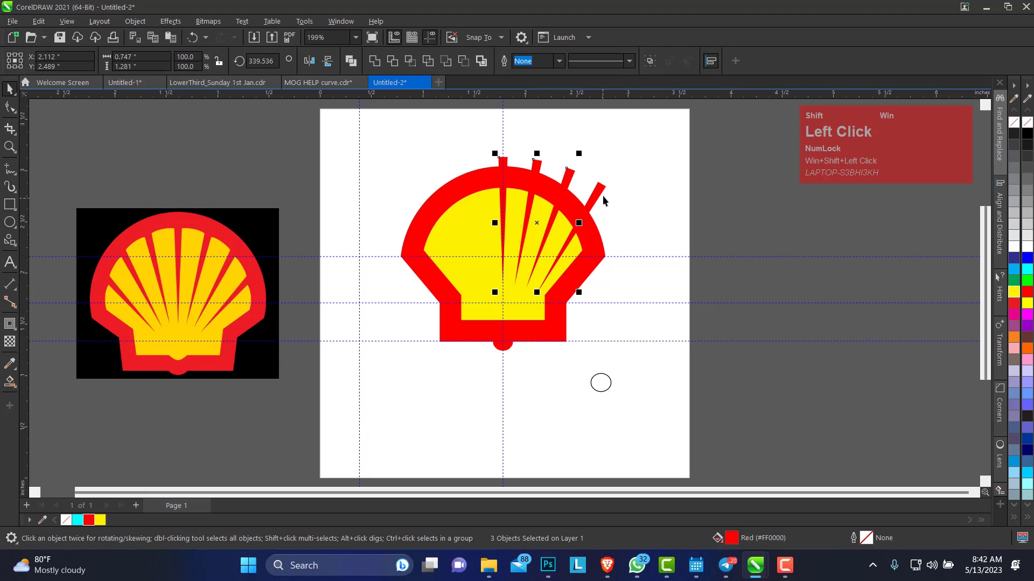
pyautogui.keyDown('shift'); pyautogui.click(600, 192); pyautogui.keyUp('shift')
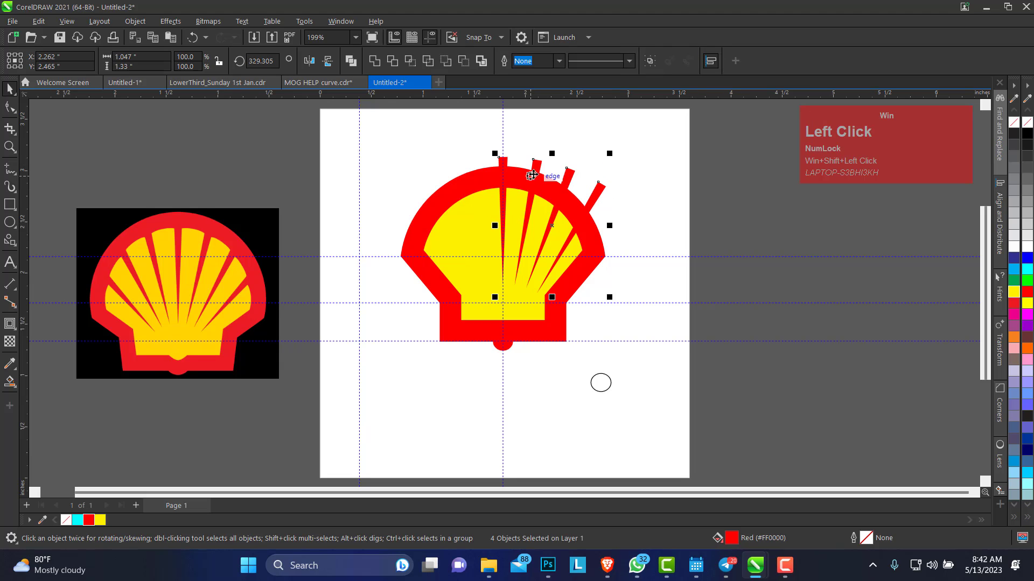
# Step: Duplicate the center ray and the three rotated rays, mirror the copies horizontally and place them over the shell's left half
pyautogui.click(504, 162)
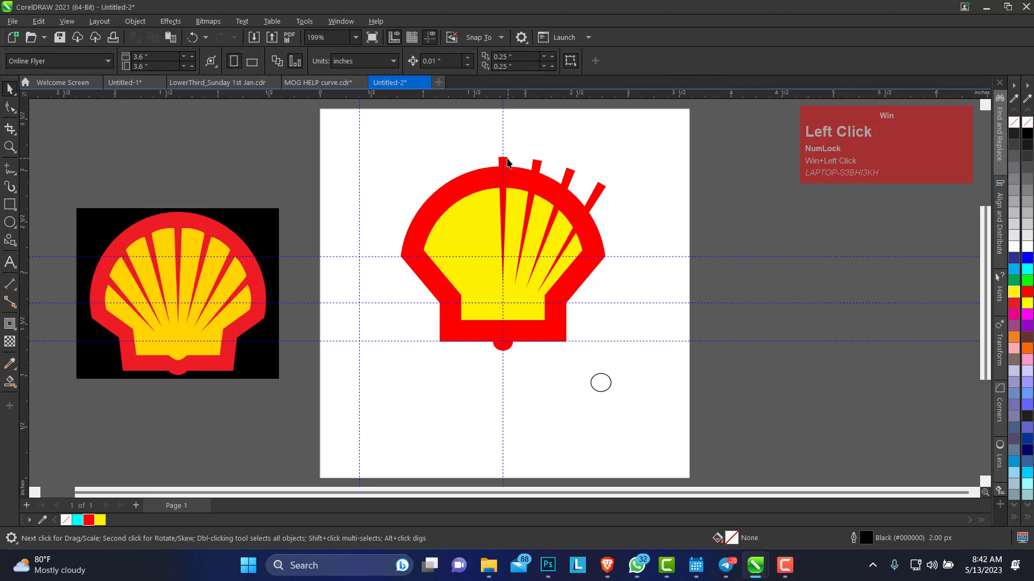
pyautogui.keyDown('shift'); pyautogui.click(537, 168); pyautogui.keyUp('shift')
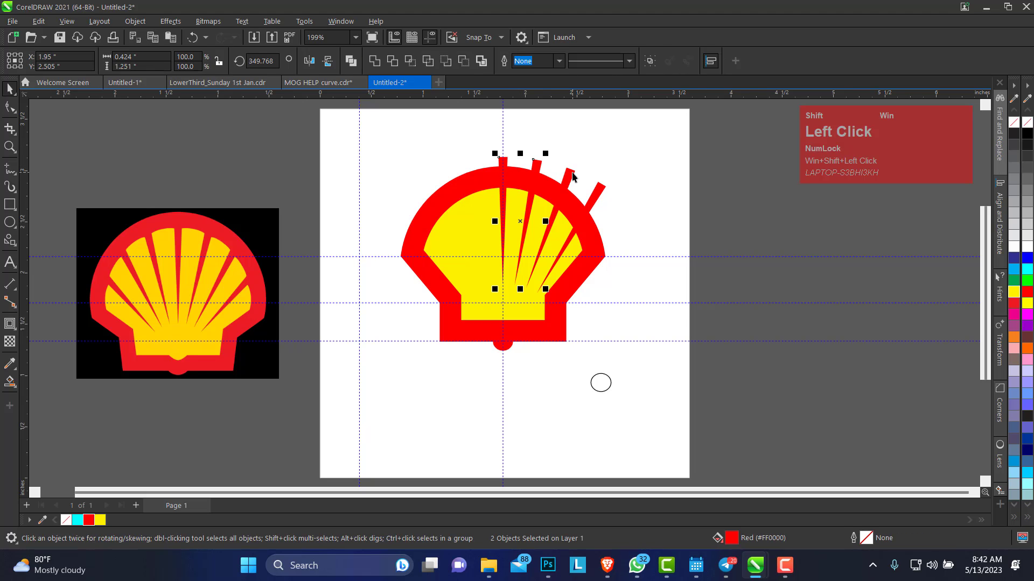
pyautogui.keyDown('shift'); pyautogui.click(569, 177); pyautogui.keyUp('shift')
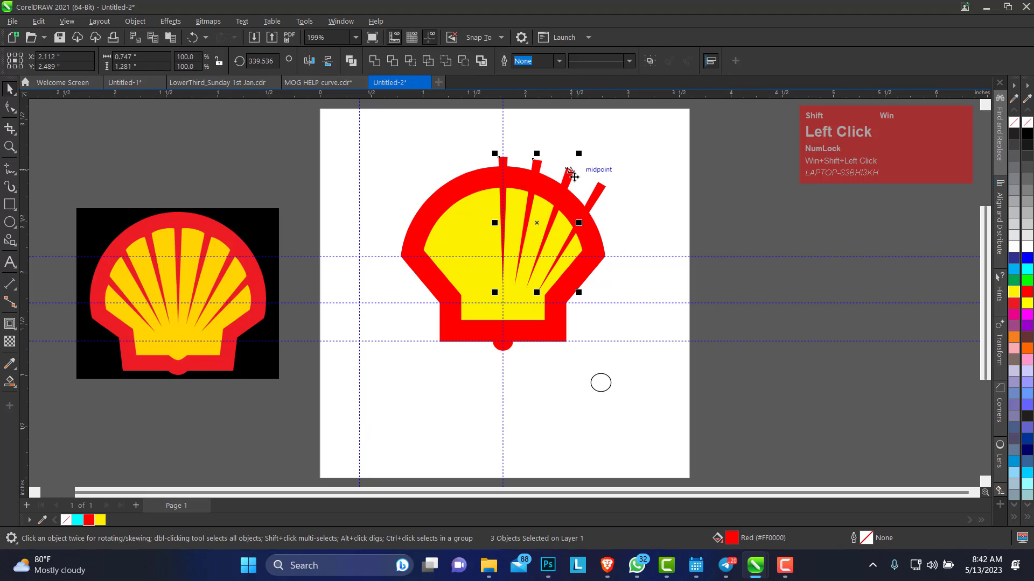
pyautogui.keyDown('shift'); pyautogui.click(595, 197); pyautogui.keyUp('shift')
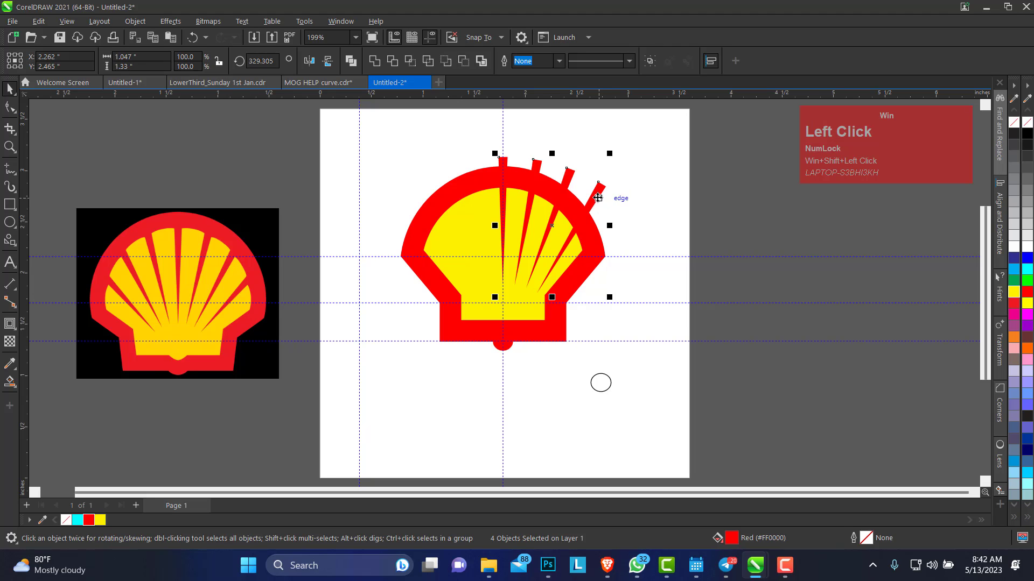
pyautogui.moveTo(595, 197); pyautogui.dragTo(506, 190)
pyautogui.keyDown('ctrl'); pyautogui.rightClick(505, 190); pyautogui.keyUp('ctrl')
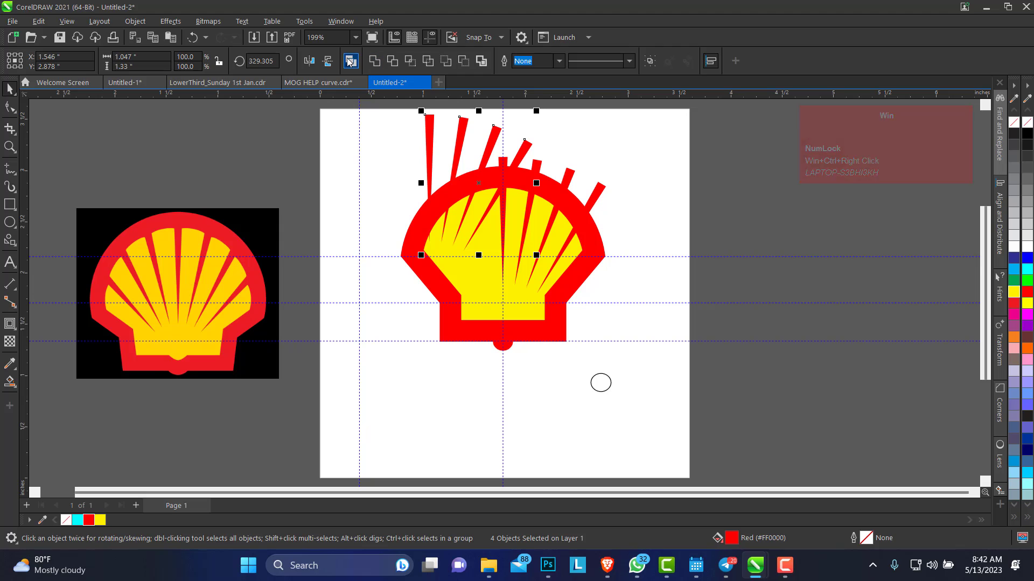
pyautogui.click(309, 60)
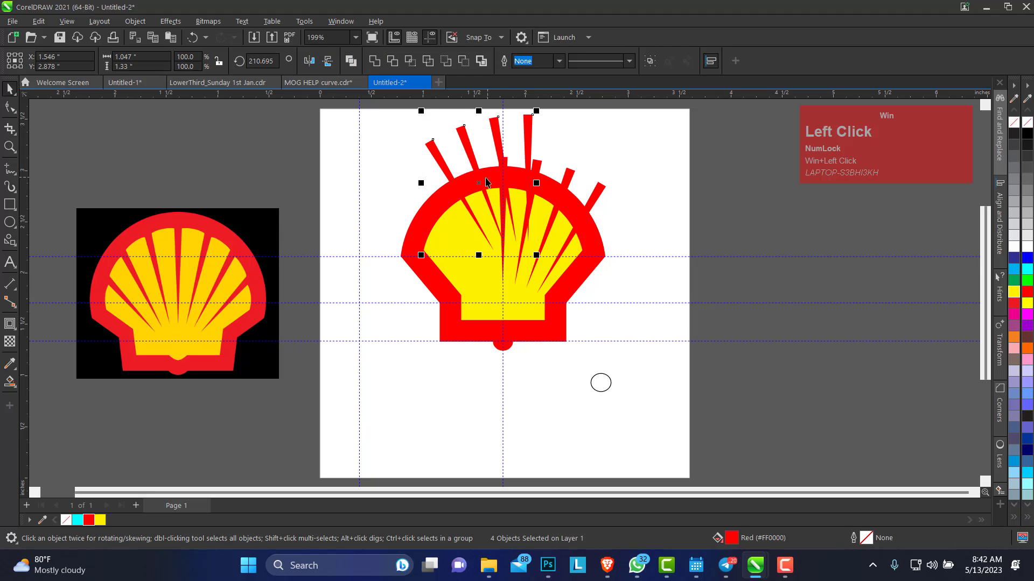
pyautogui.moveTo(479, 190); pyautogui.dragTo(429, 233)
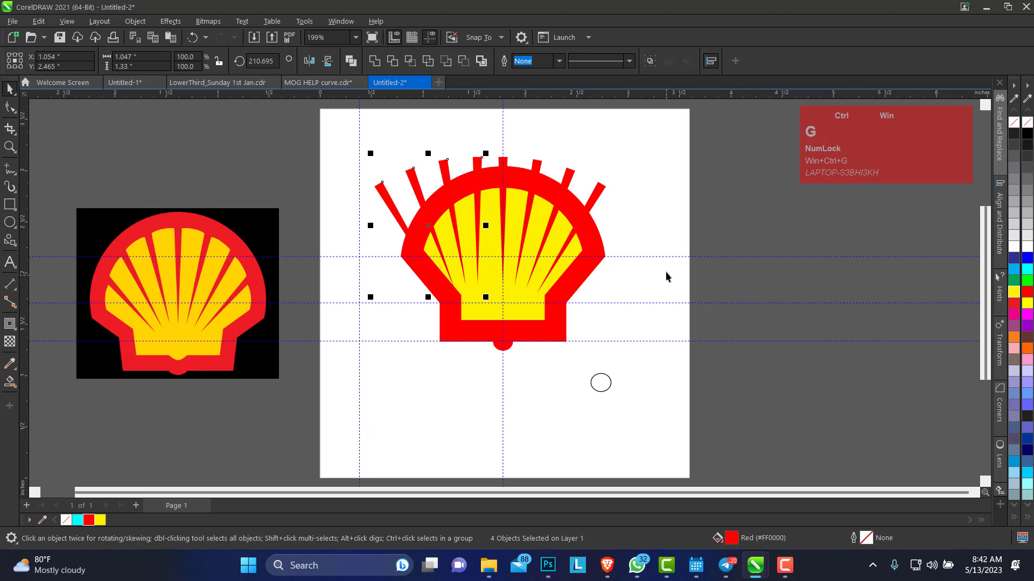
# Step: Group the four mirrored rays and align the group with the top and right edges of the original center ray
pyautogui.hotkey('ctrl', 'g')
pyautogui.keyDown('shift'); pyautogui.click(505, 164); pyautogui.keyUp('shift')
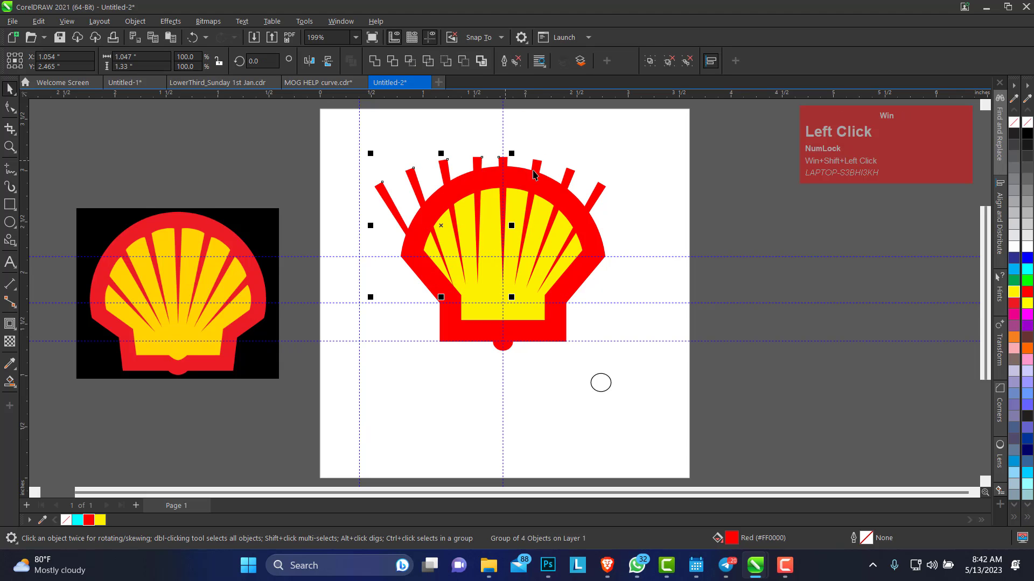
pyautogui.press('t')
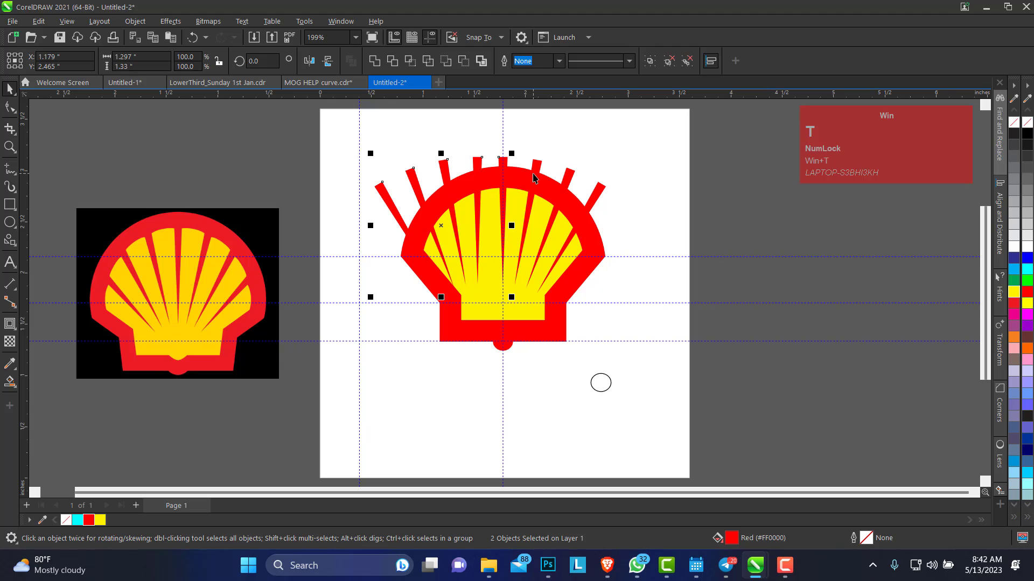
pyautogui.click(544, 141)
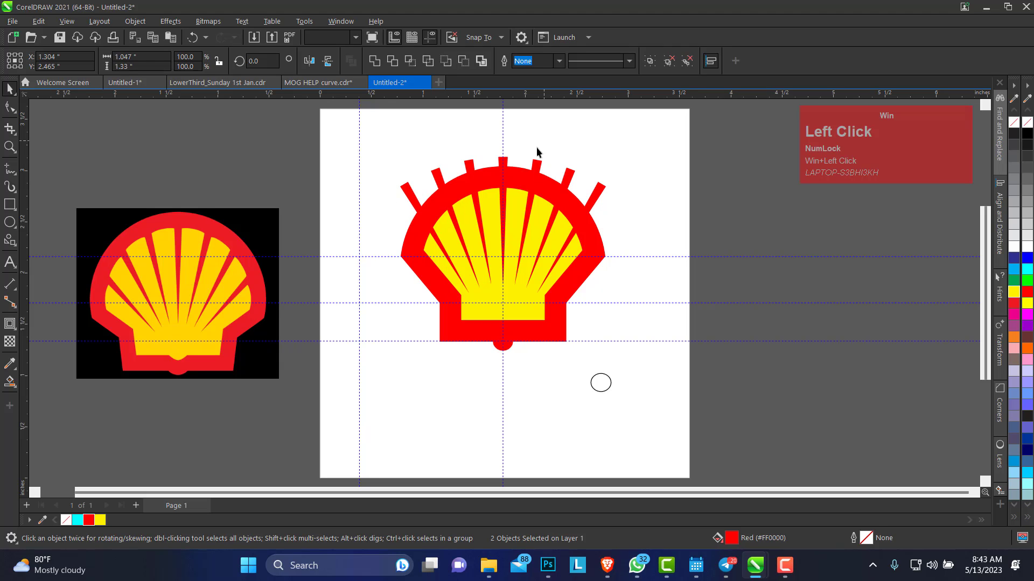
# Step: Delete the duplicate center ray from within the mirrored group
pyautogui.click(508, 161)
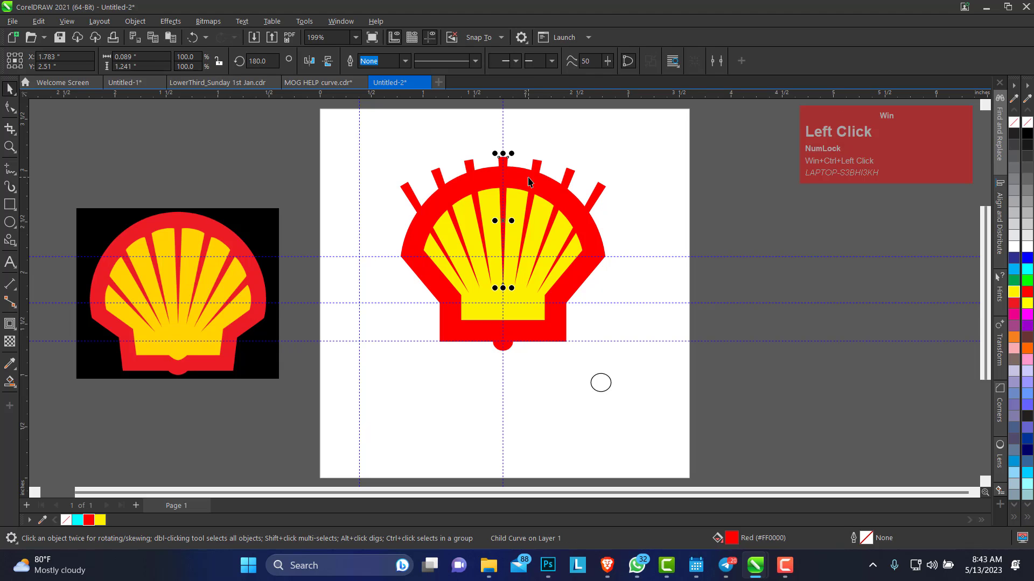
pyautogui.press('Delete')
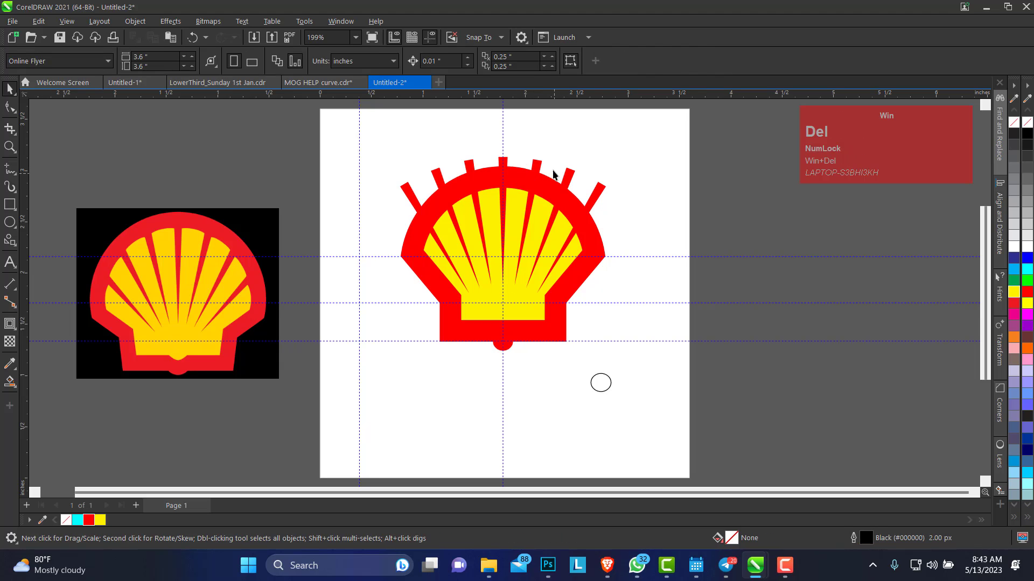
pyautogui.click(363, 140)
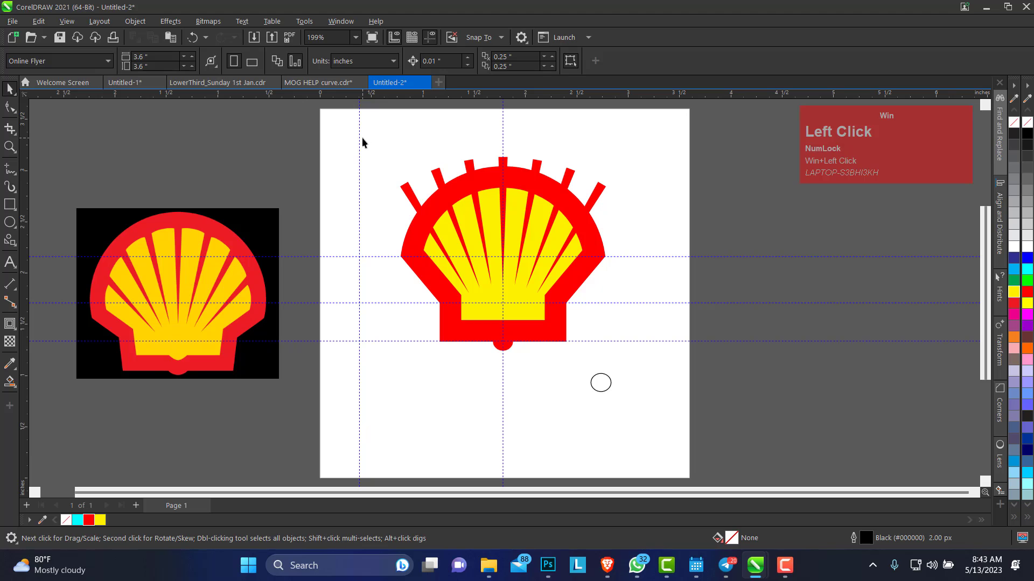
# Step: Ungroup the three mirrored rays and trim the yellow inner shape with all seven red rays
pyautogui.moveTo(355, 145); pyautogui.dragTo(662, 295)
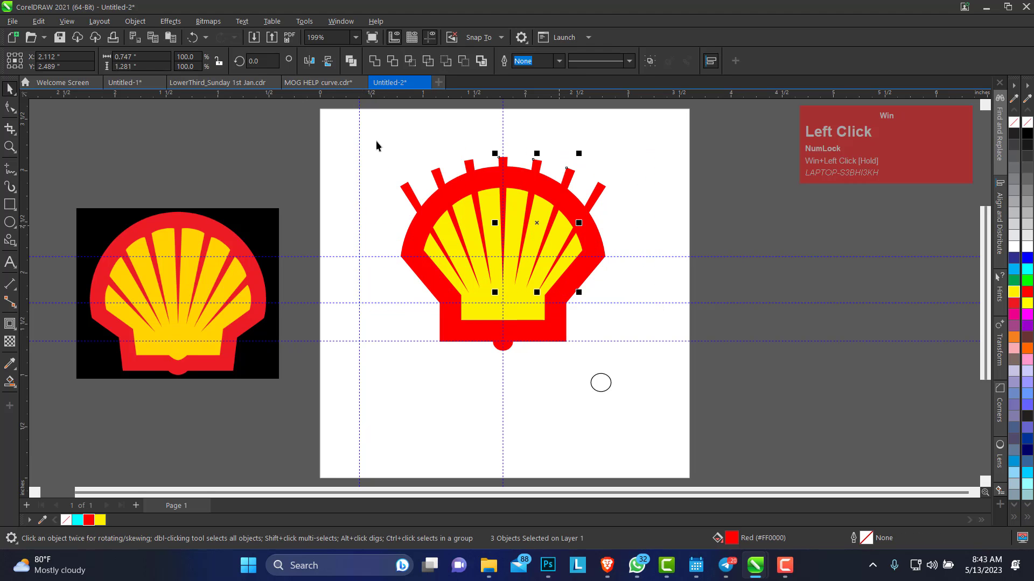
pyautogui.click(473, 167)
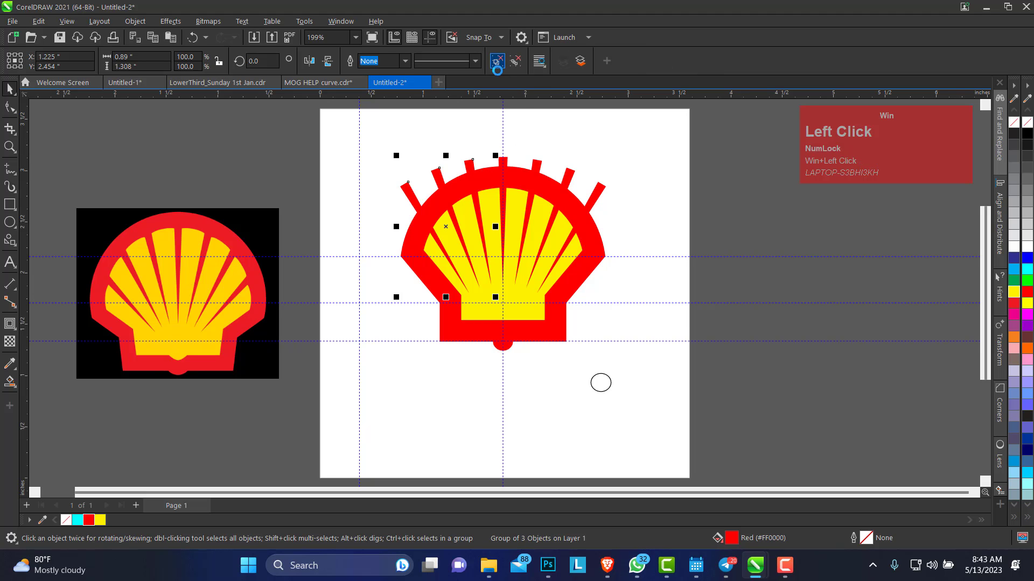
pyautogui.moveTo(377, 129); pyautogui.dragTo(604, 296)
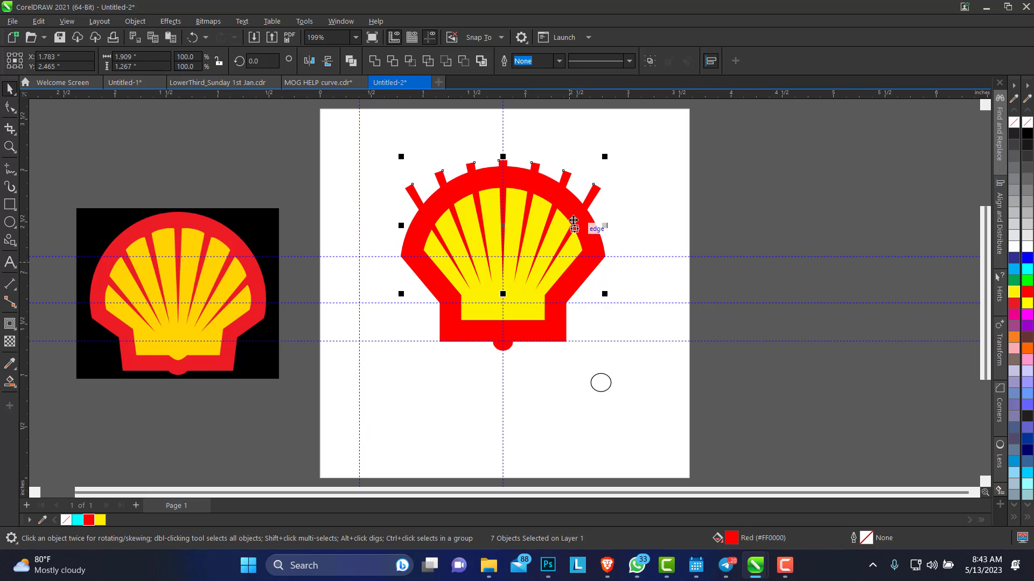
pyautogui.keyDown('shift'); pyautogui.click(559, 275); pyautogui.keyUp('shift')
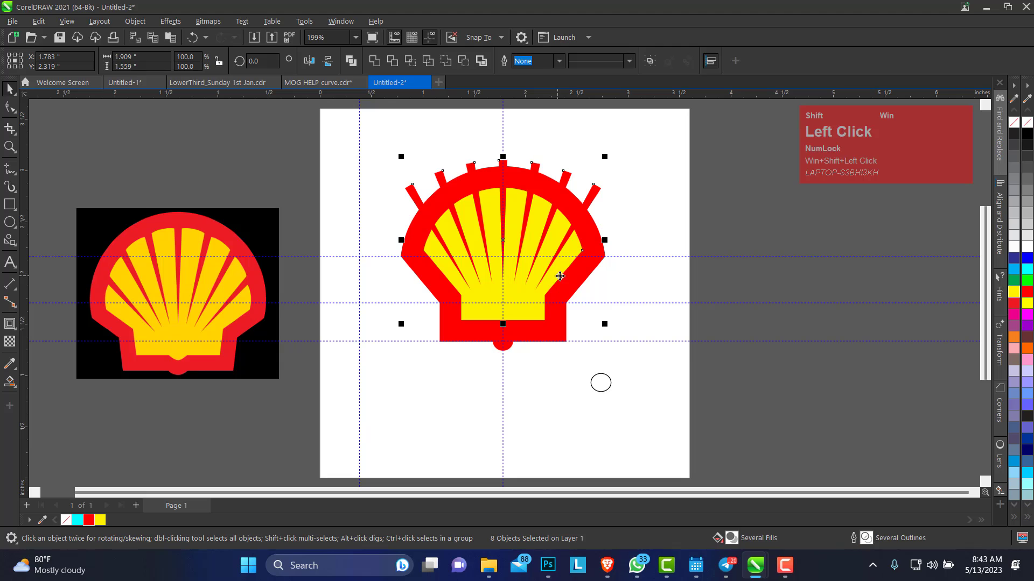
pyautogui.click(394, 64)
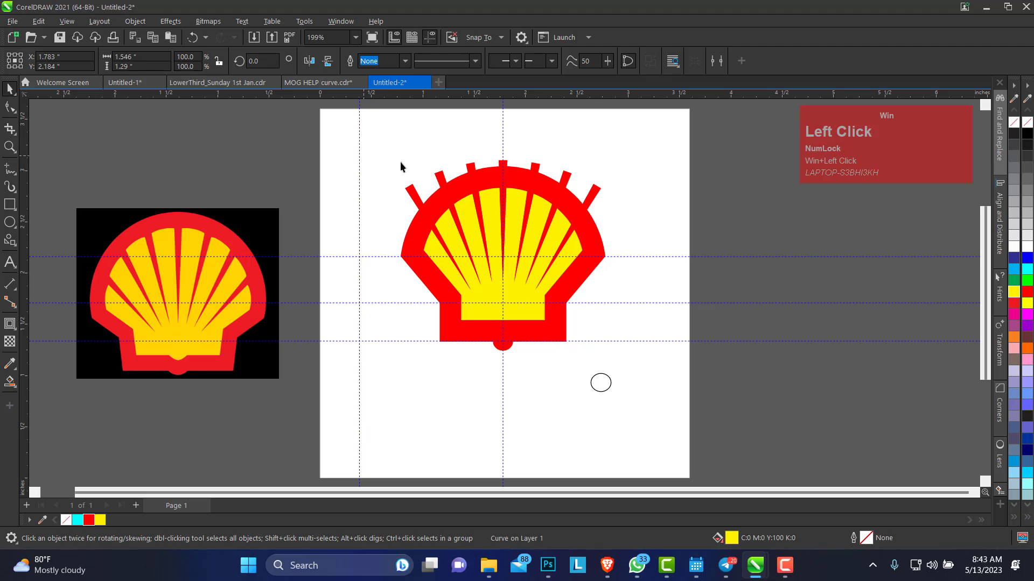
# Step: Delete the seven red rays, leaving only the trimmed yellow shape on the red shell
pyautogui.click(439, 180)
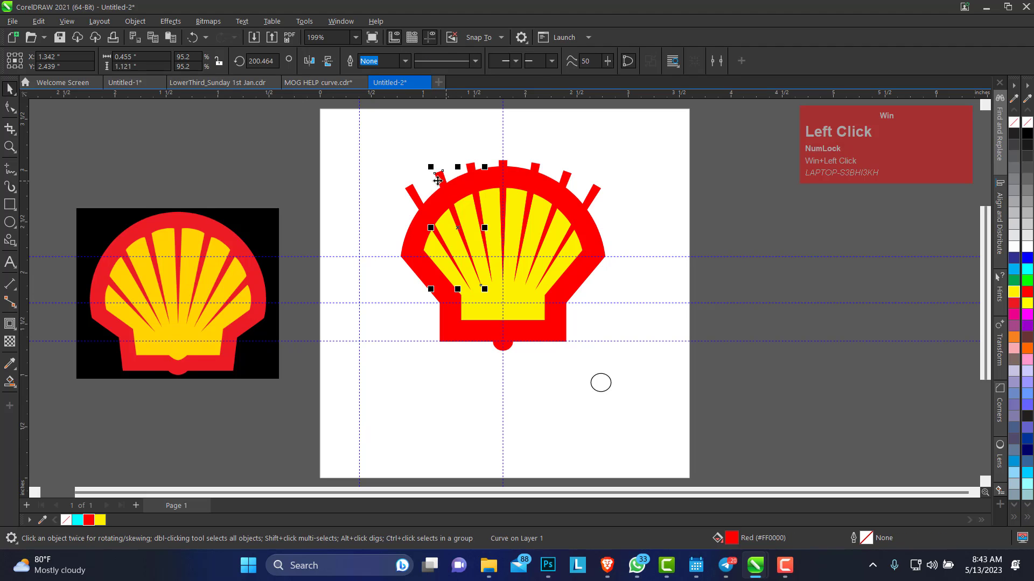
pyautogui.keyDown('shift'); pyautogui.click(412, 194); pyautogui.keyUp('shift')
pyautogui.keyDown('shift'); pyautogui.click(471, 172); pyautogui.keyUp('shift')
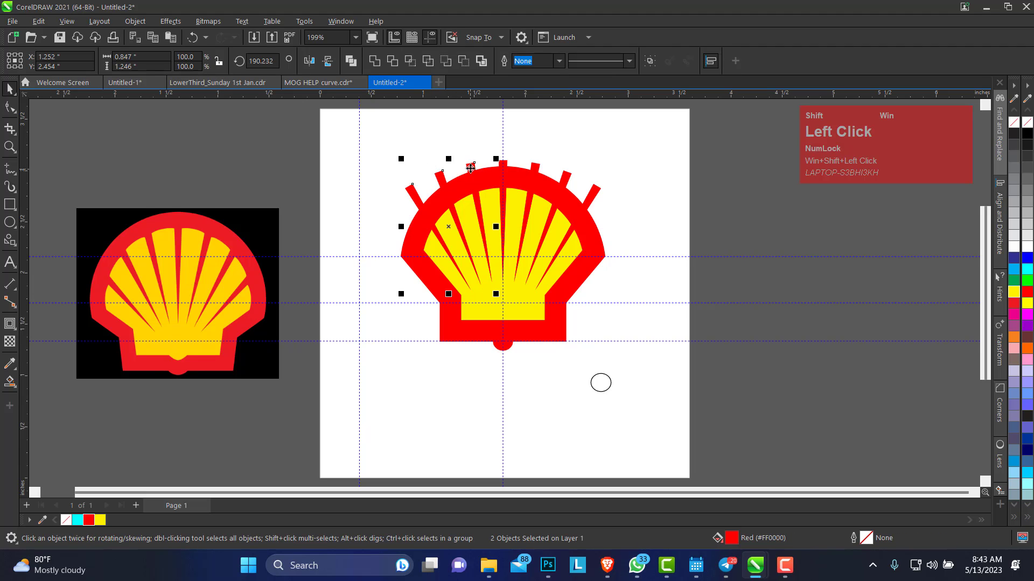
pyautogui.keyDown('shift'); pyautogui.click(505, 165); pyautogui.keyUp('shift')
pyautogui.keyDown('shift'); pyautogui.click(534, 168); pyautogui.keyUp('shift')
pyautogui.keyDown('shift'); pyautogui.click(565, 176); pyautogui.keyUp('shift')
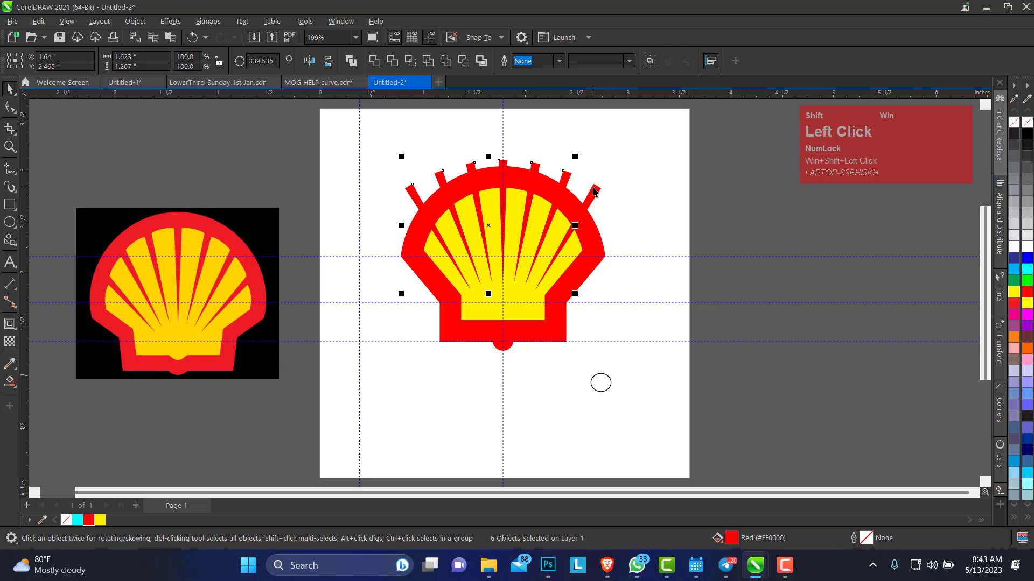
pyautogui.keyDown('shift'); pyautogui.click(594, 191); pyautogui.keyUp('shift')
pyautogui.press('Delete')
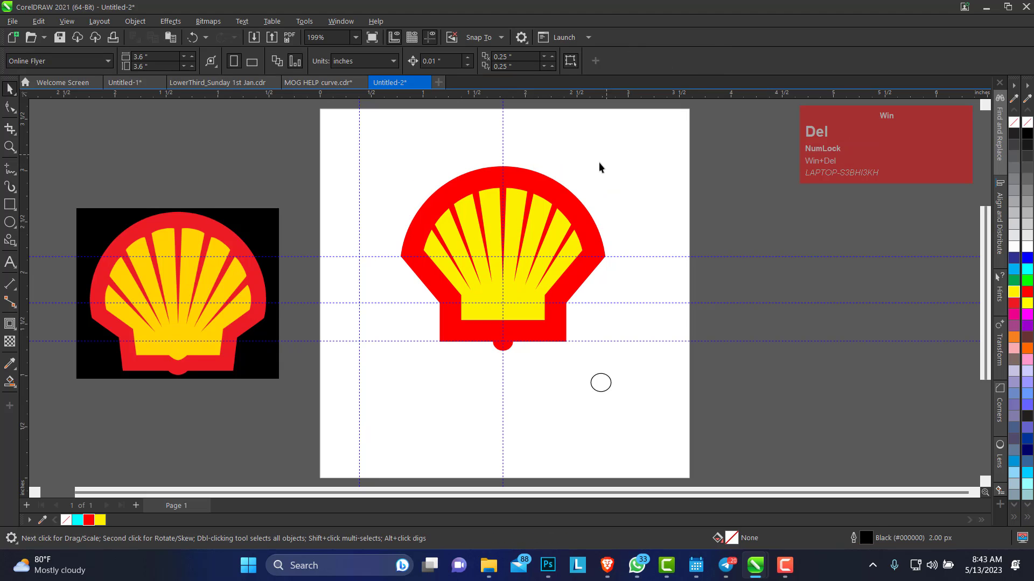
pyautogui.click(558, 237)
pyautogui.click(526, 296)
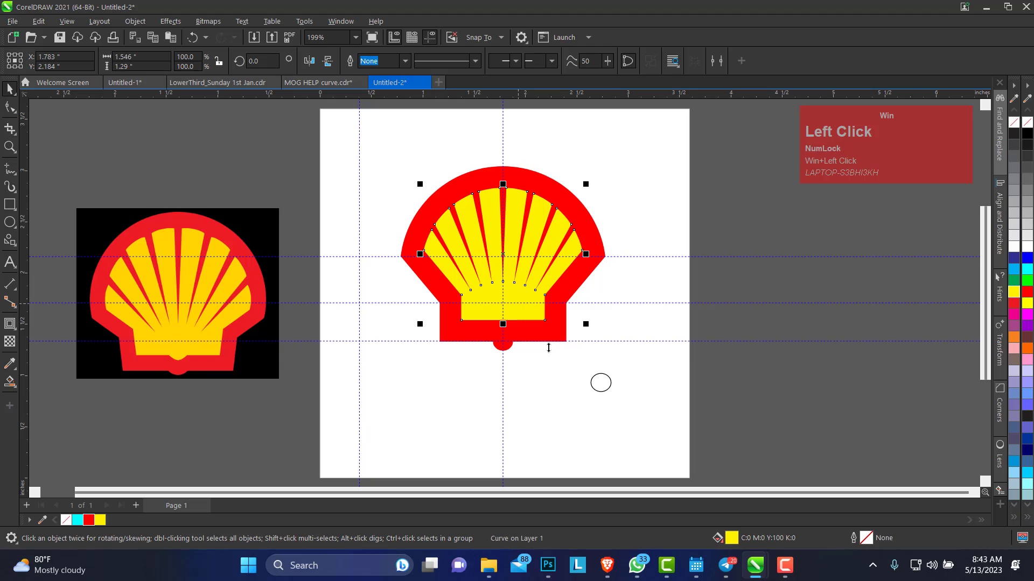
# Step: Move the small outlined circle onto the yellow shape's bottom edge, bring it to the front and center it horizontally with the shape
pyautogui.click(607, 382)
pyautogui.moveTo(600, 383); pyautogui.dragTo(502, 321)
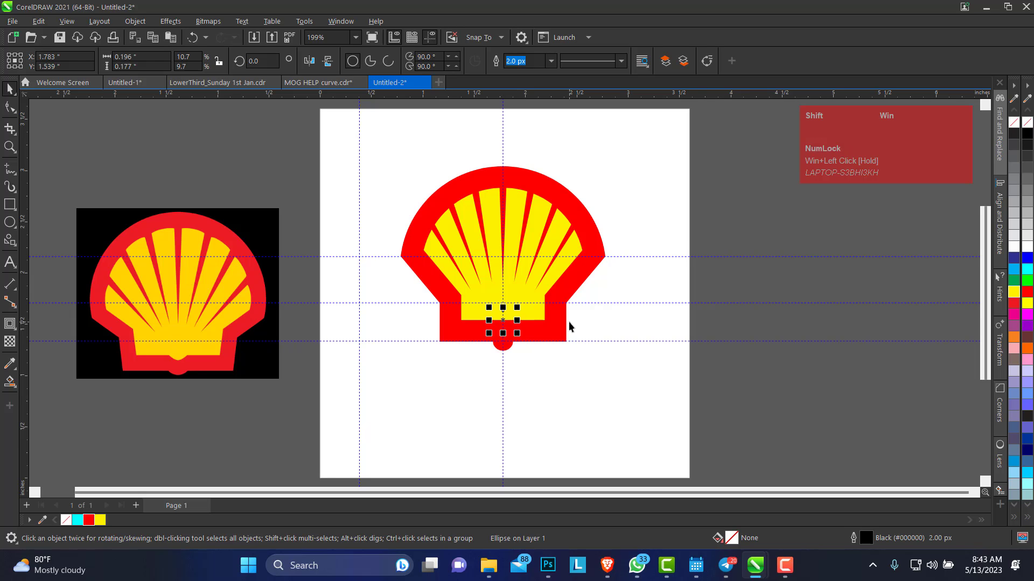
pyautogui.hotkey('shift', 'pageup')
pyautogui.keyDown('shift'); pyautogui.click(541, 322); pyautogui.keyUp('shift')
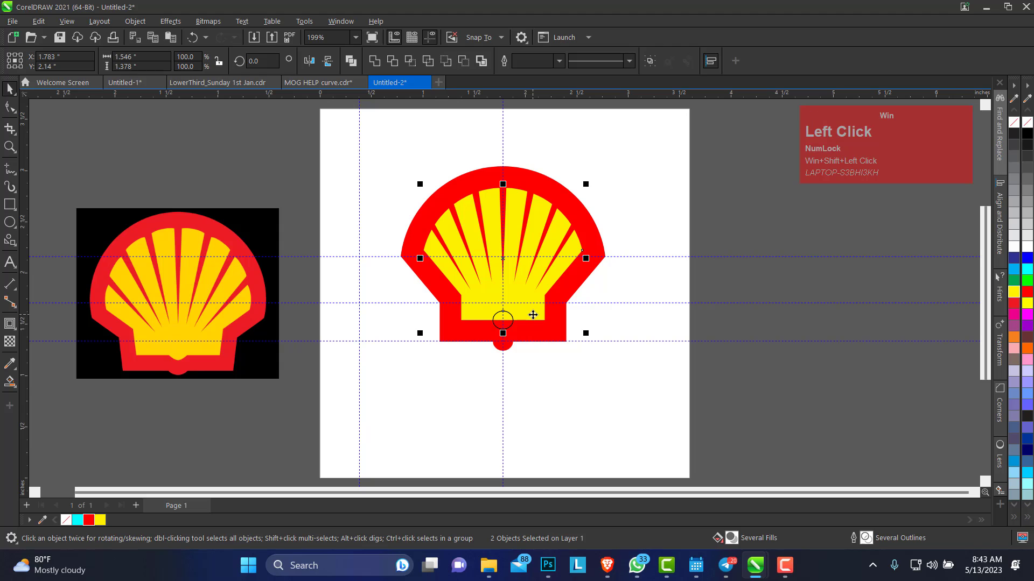
pyautogui.press('c')
pyautogui.click(541, 406)
# Step: Nudge the small circle up about 0.02 inches, weld it to the yellow shape and clear the selection
pyautogui.click(516, 323)
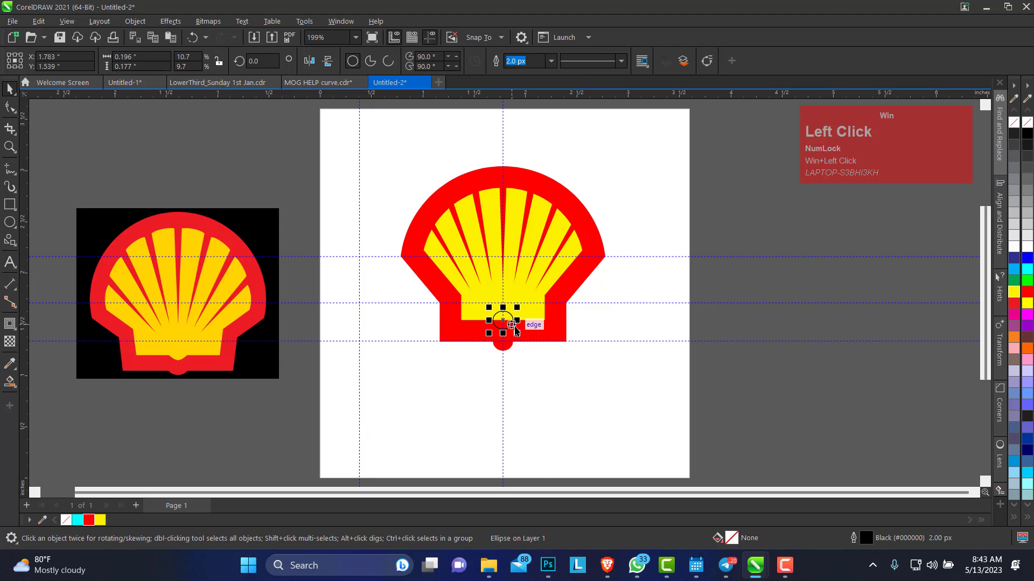
pyautogui.hotkey('ctrl', 'Up')
pyautogui.hotkey('ctrl', 'Up')
pyautogui.hotkey('ctrl', 'Up')
pyautogui.hotkey('ctrl', 'Up')
pyautogui.hotkey('ctrl', 'Up')
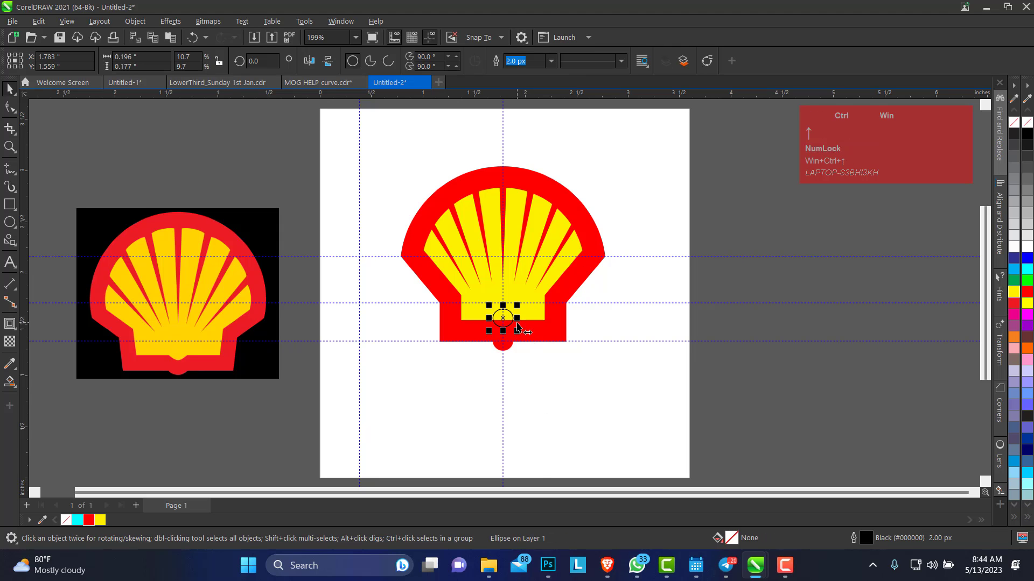
pyautogui.keyDown('shift'); pyautogui.click(534, 311); pyautogui.keyUp('shift')
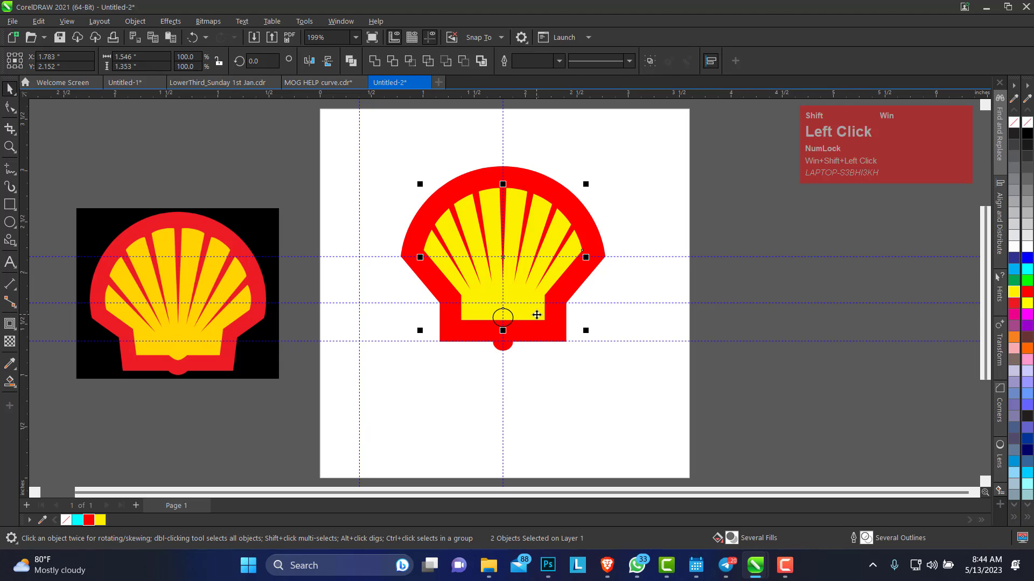
pyautogui.click(376, 65)
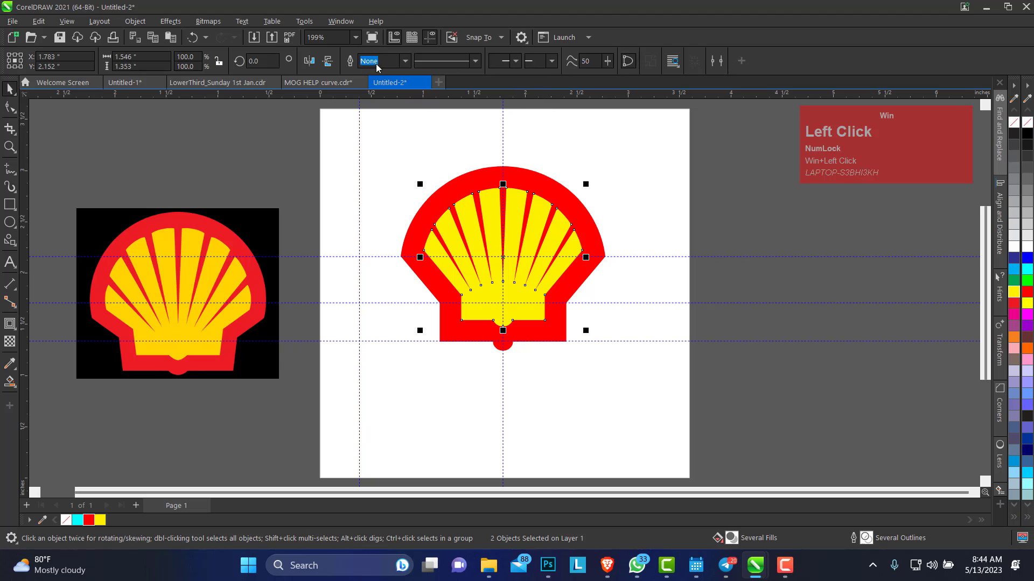
pyautogui.click(684, 203)
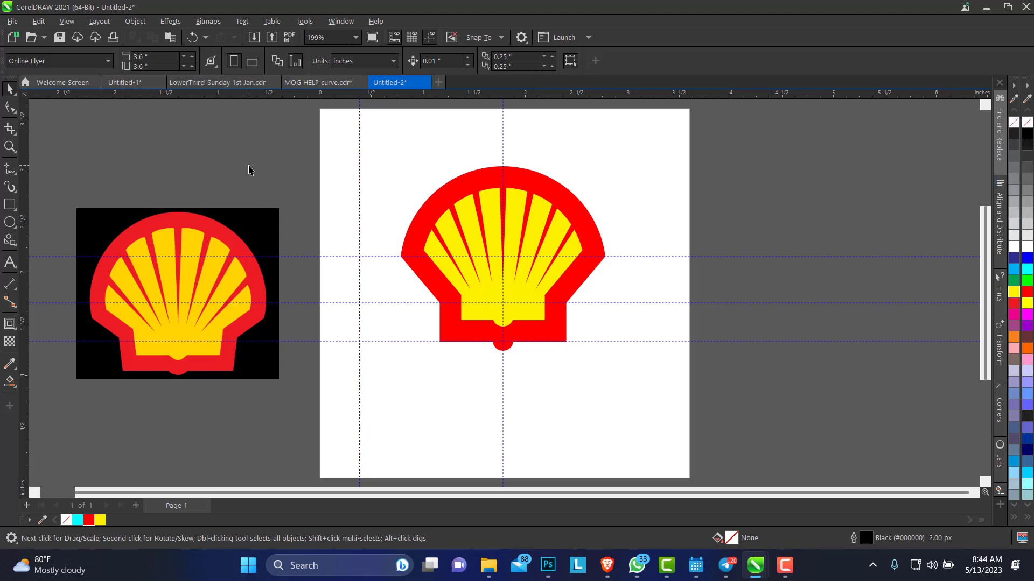
# Step: Delete the reference logo bitmap beside the page
pyautogui.keyDown('super'); pyautogui.click(263, 220); pyautogui.keyUp('super')
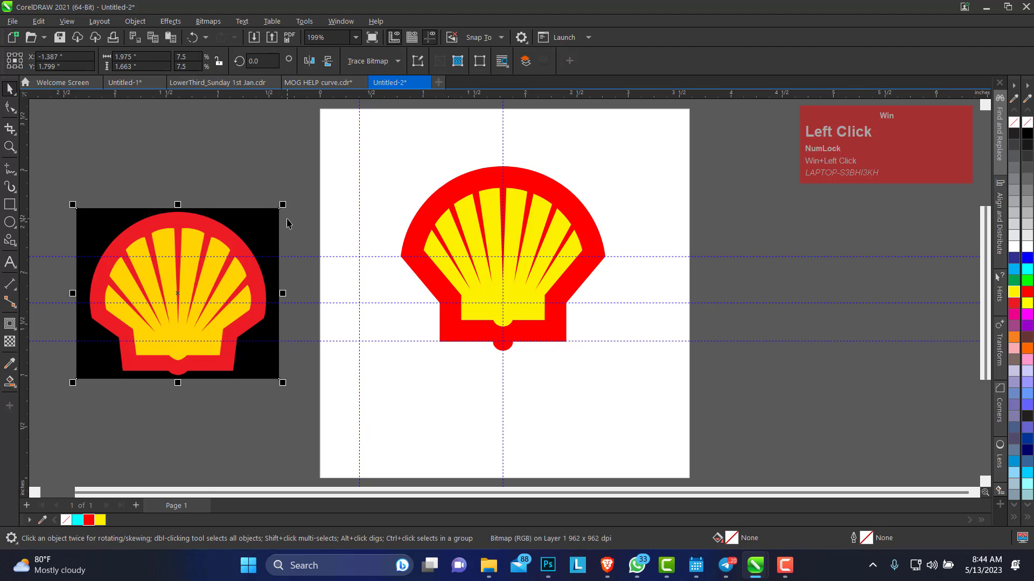
pyautogui.press('Delete')
pyautogui.click(282, 179)
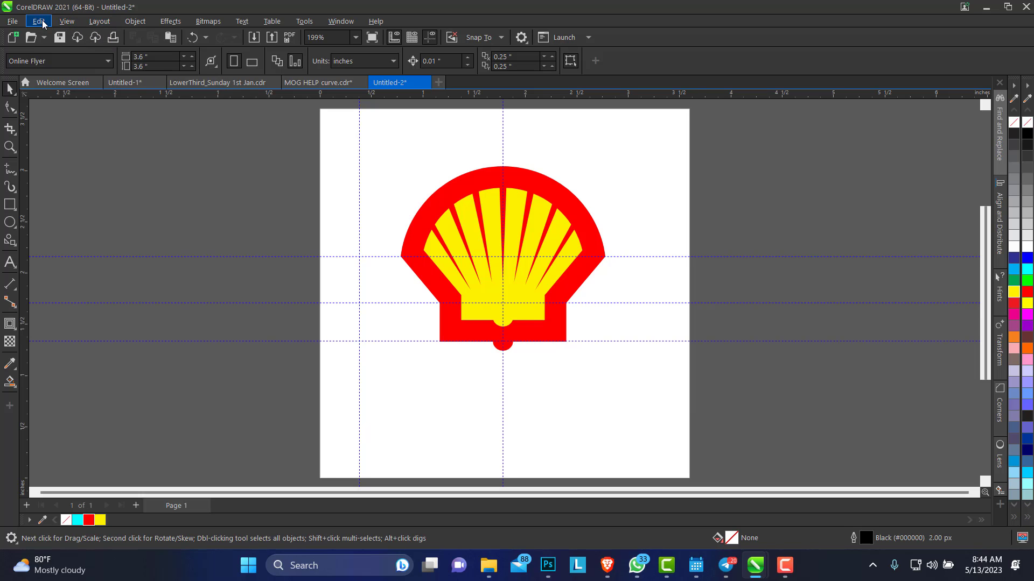
pyautogui.click(64, 22)
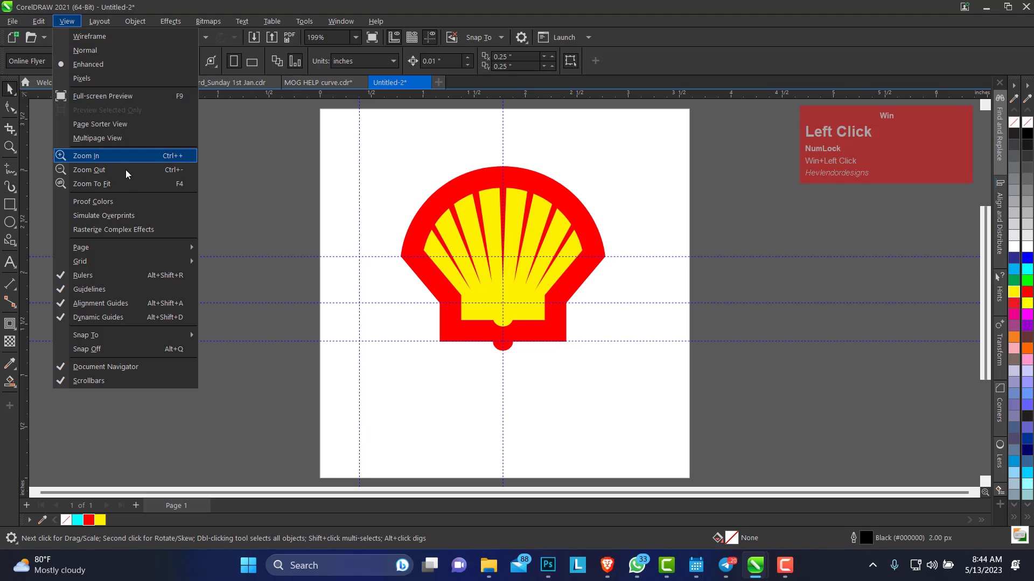
pyautogui.moveTo(42, 23)
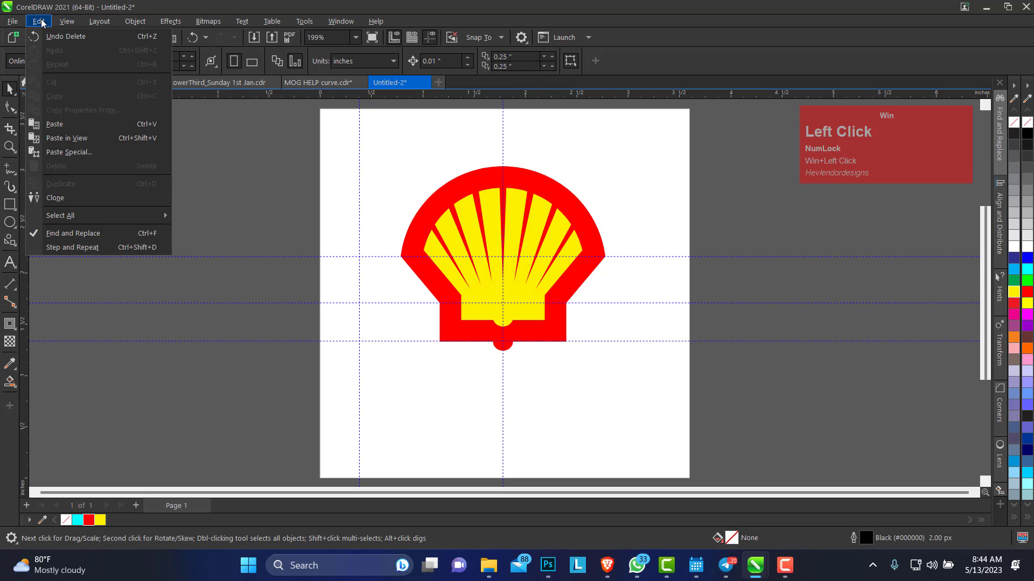